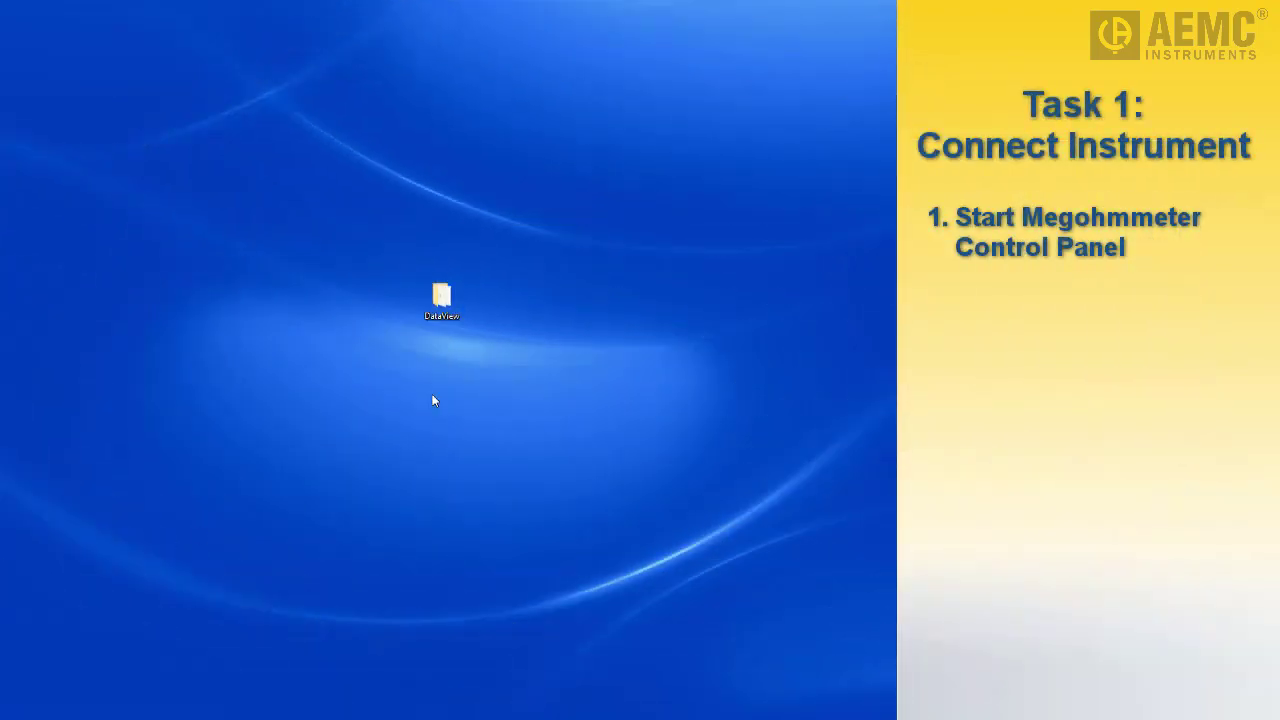
# - Launch the Megohmmeter Control Panel from the DataView shortcuts folder, bringing up its Connection dialog
pyautogui.doubleClick(441, 304)
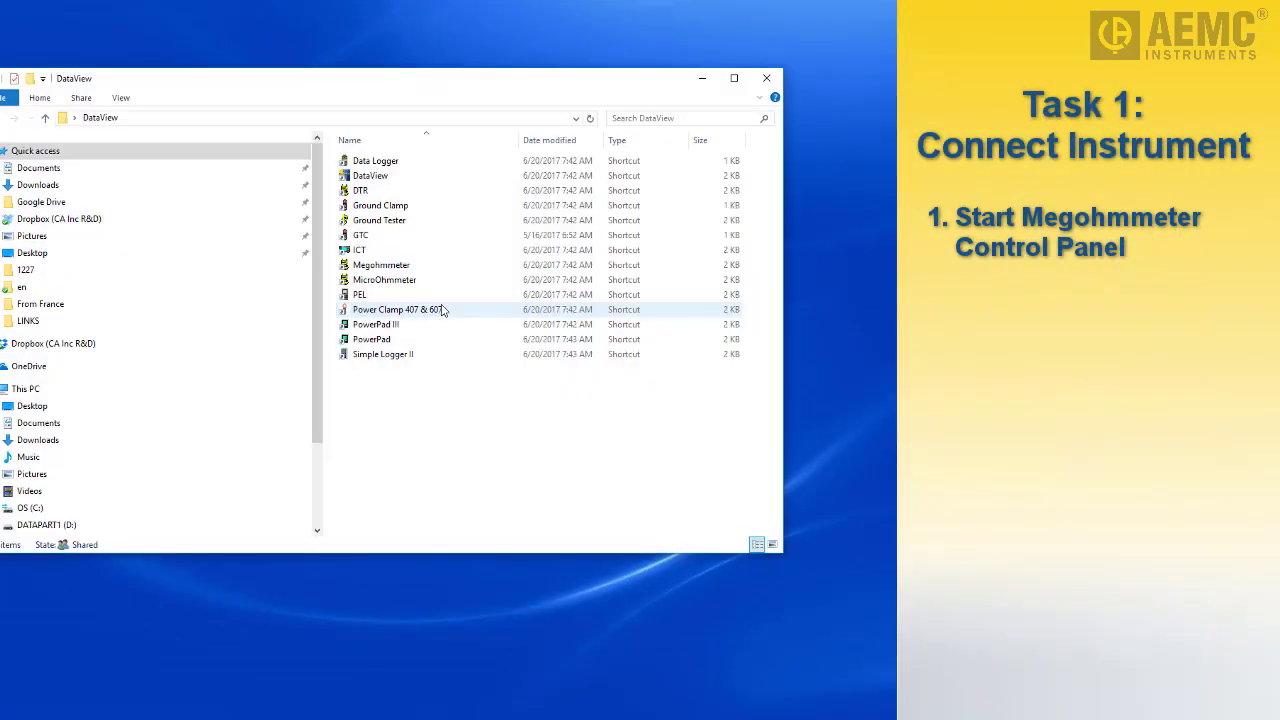
pyautogui.doubleClick(401, 266)
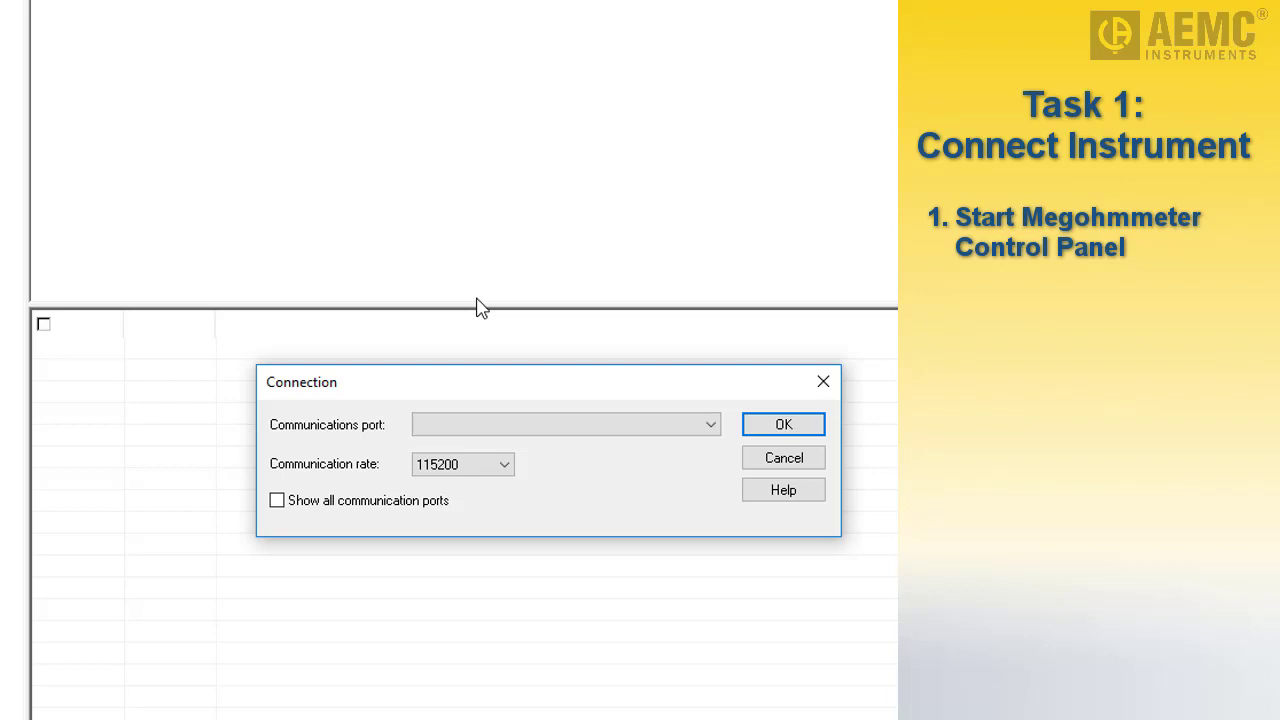
# - Show all communication ports and open the port list, with COM1 initially selected
pyautogui.click(277, 501)
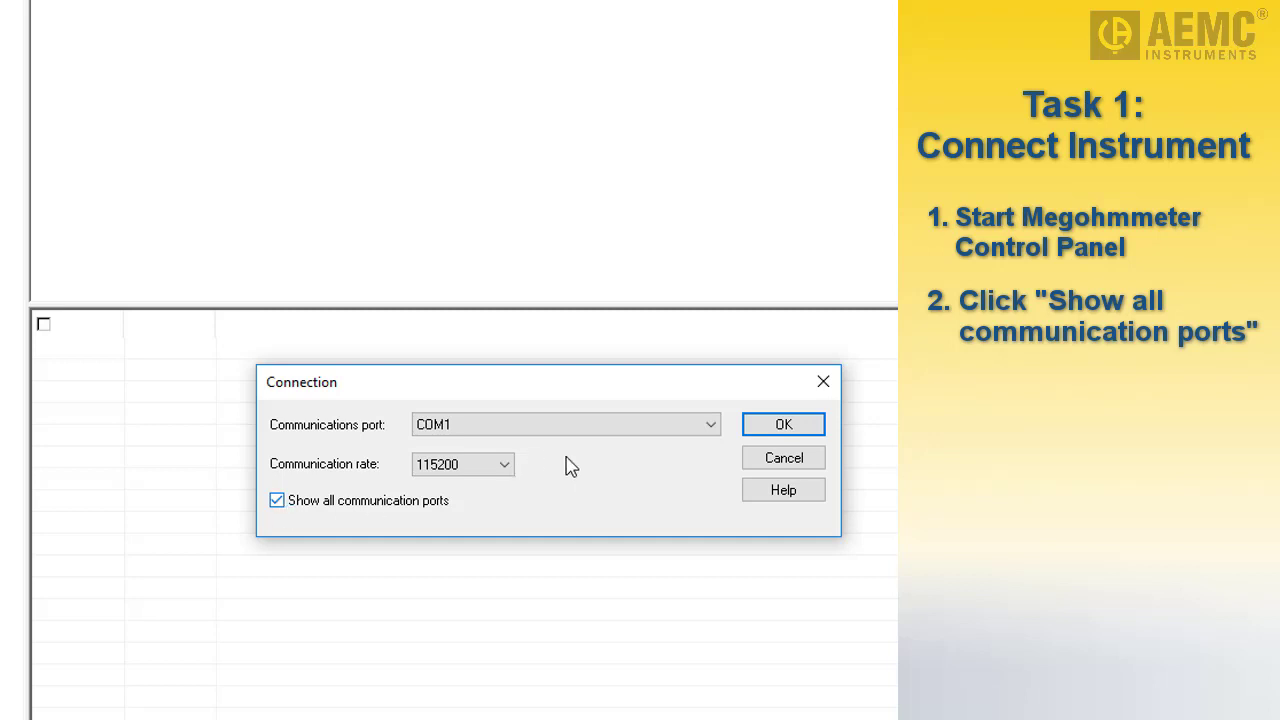
pyautogui.click(711, 425)
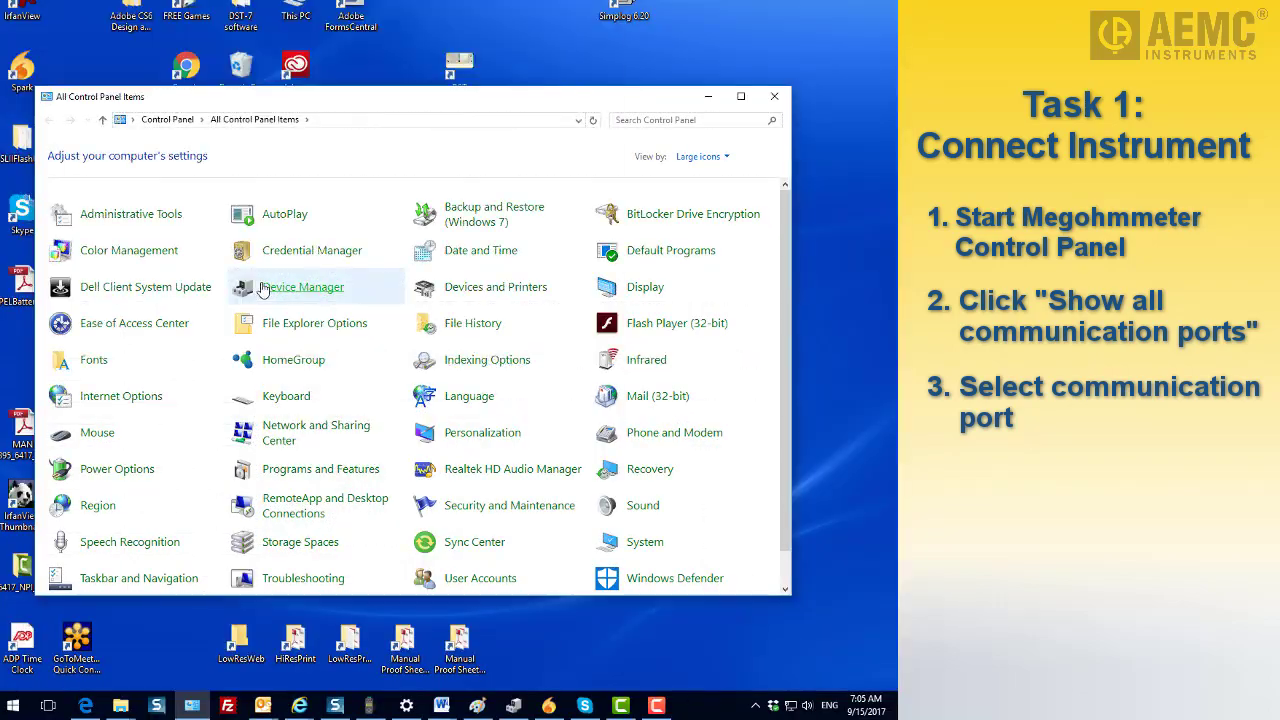
# - Expand Ports (COM & LPT) in Device Manager to find the USB Serial Port on COM14
pyautogui.click(262, 288)
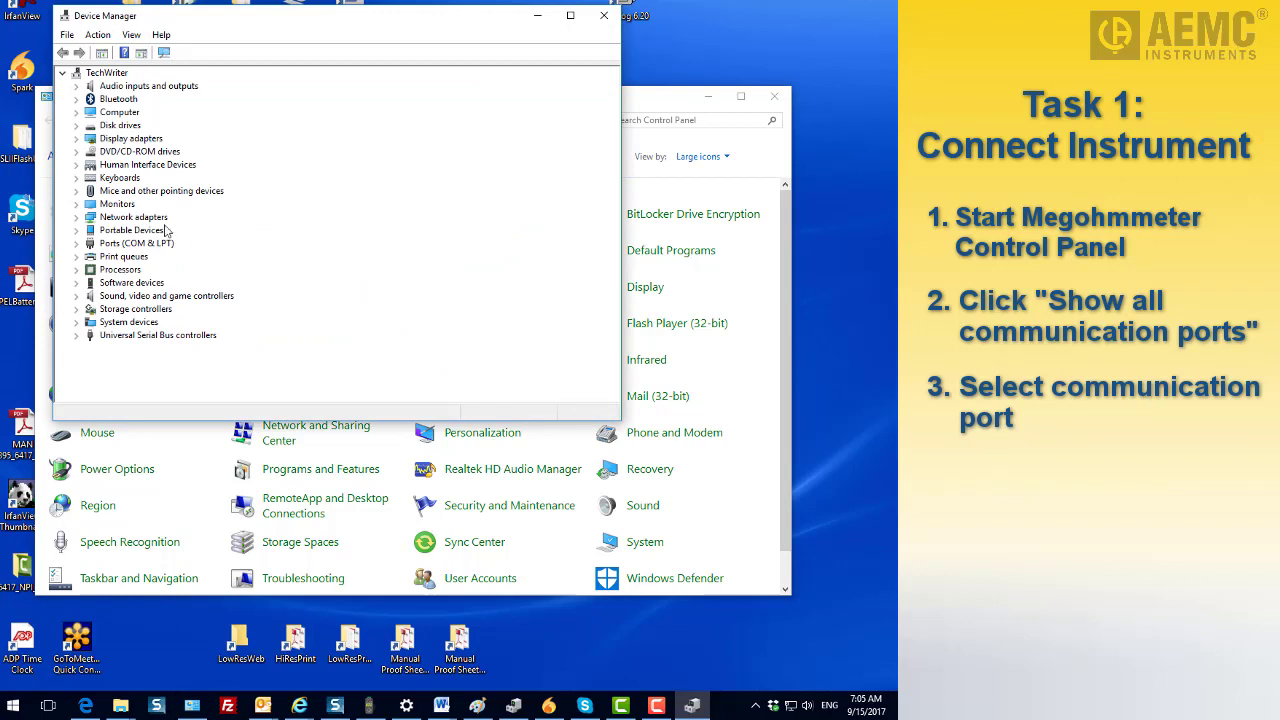
pyautogui.doubleClick(110, 243)
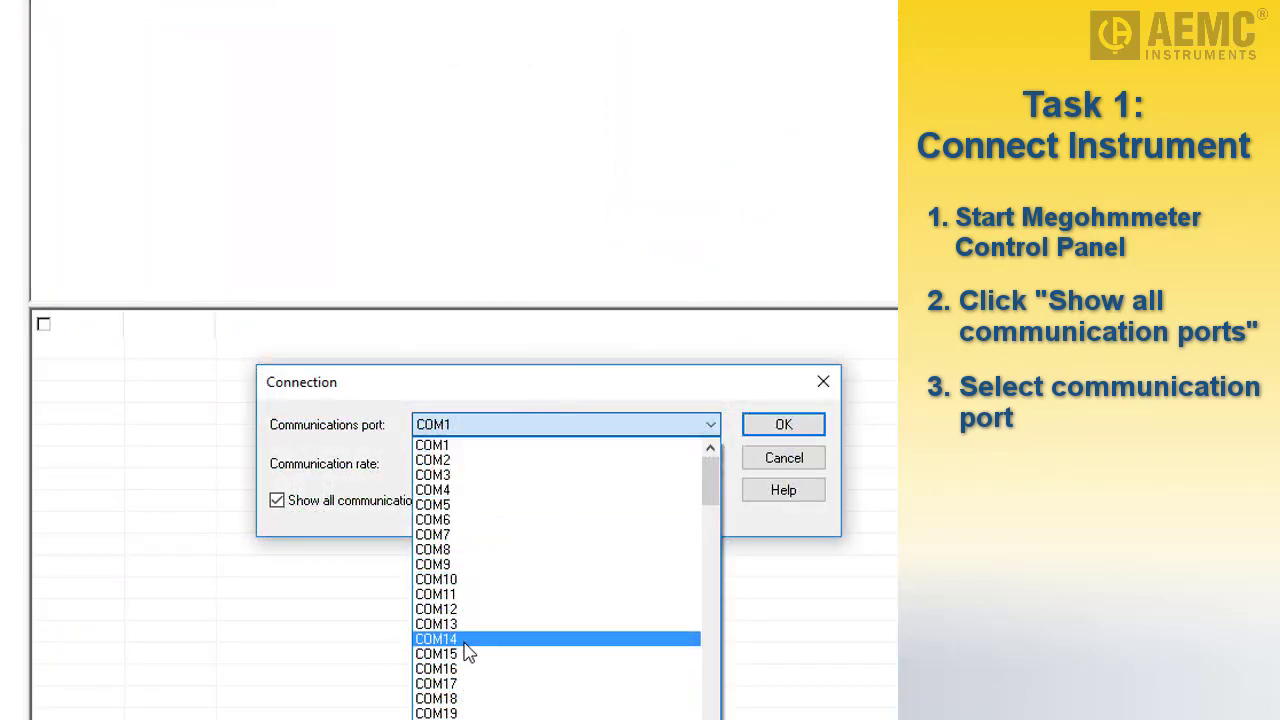
# - Connect to the megohmmeter on COM14 at 9600, showing model 1060 with firmware V28
pyautogui.click(465, 644)
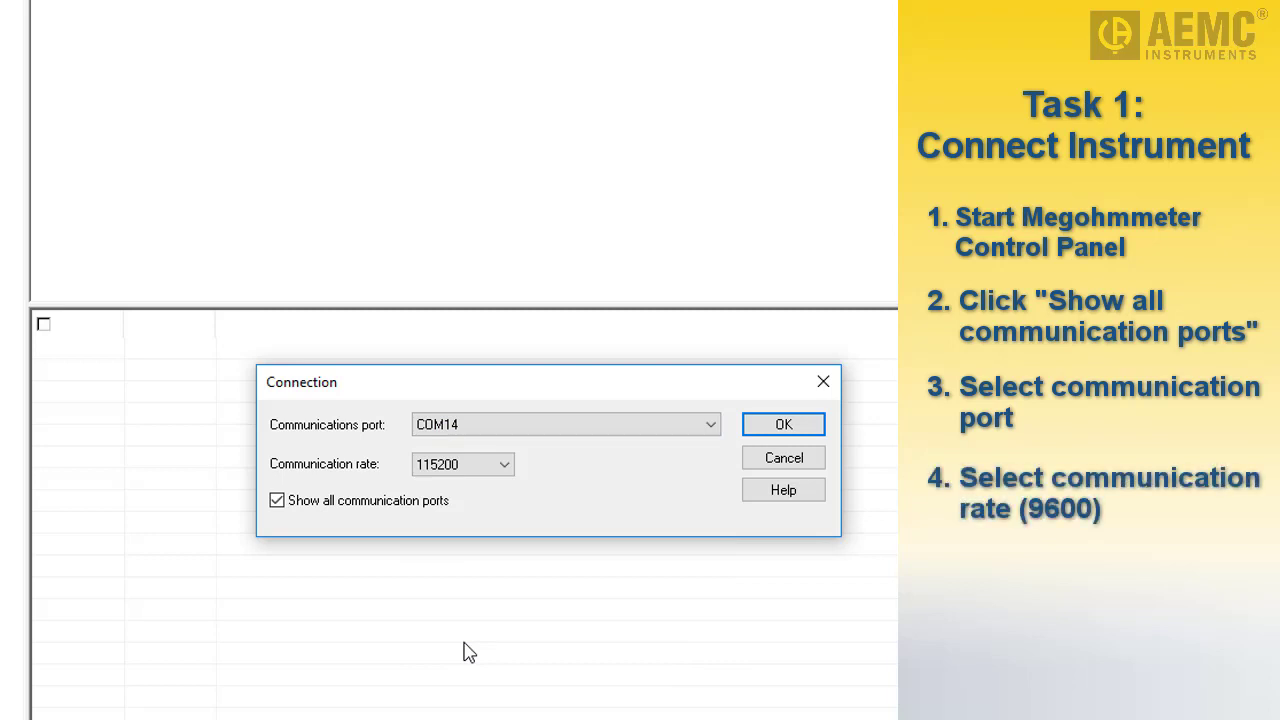
pyautogui.click(505, 465)
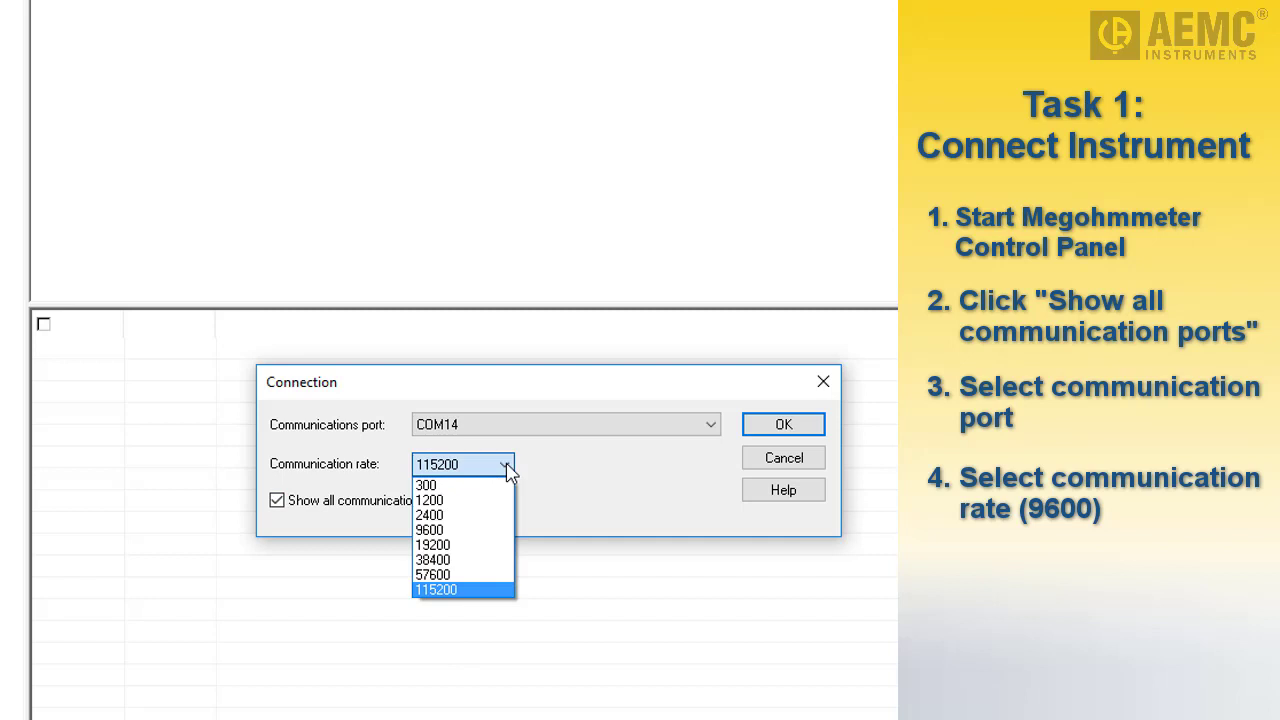
pyautogui.click(460, 530)
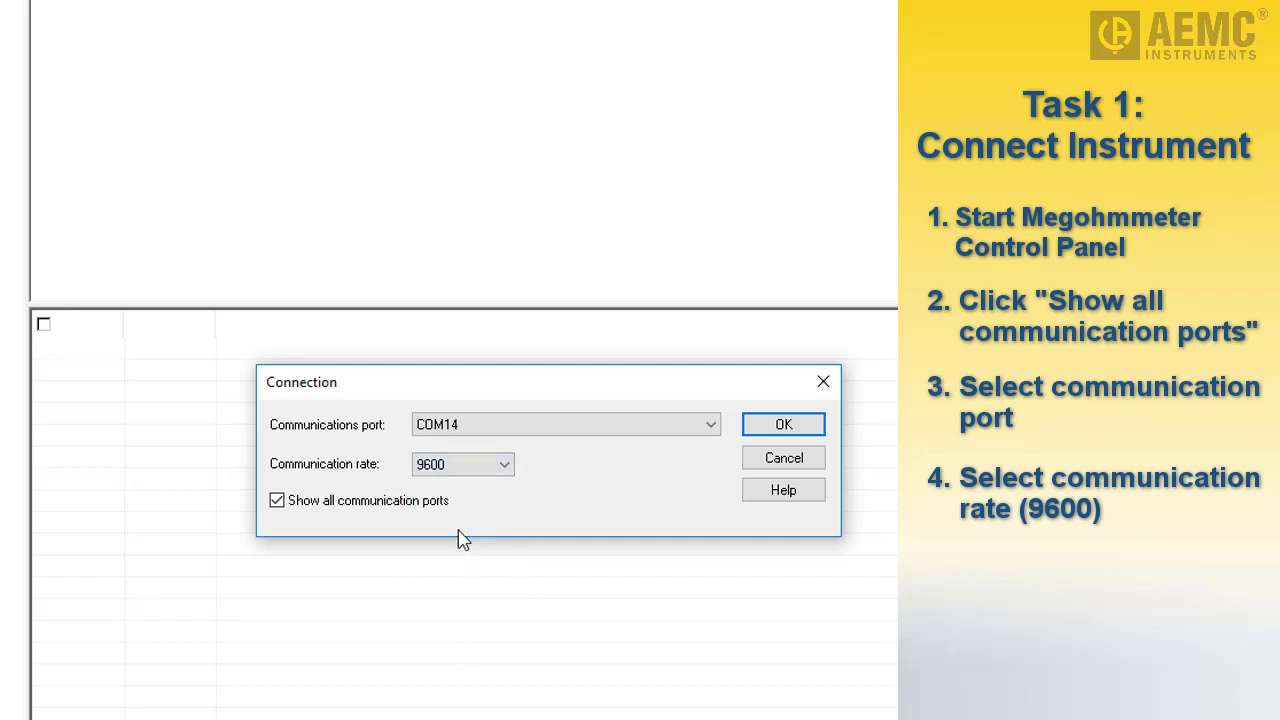
pyautogui.click(779, 427)
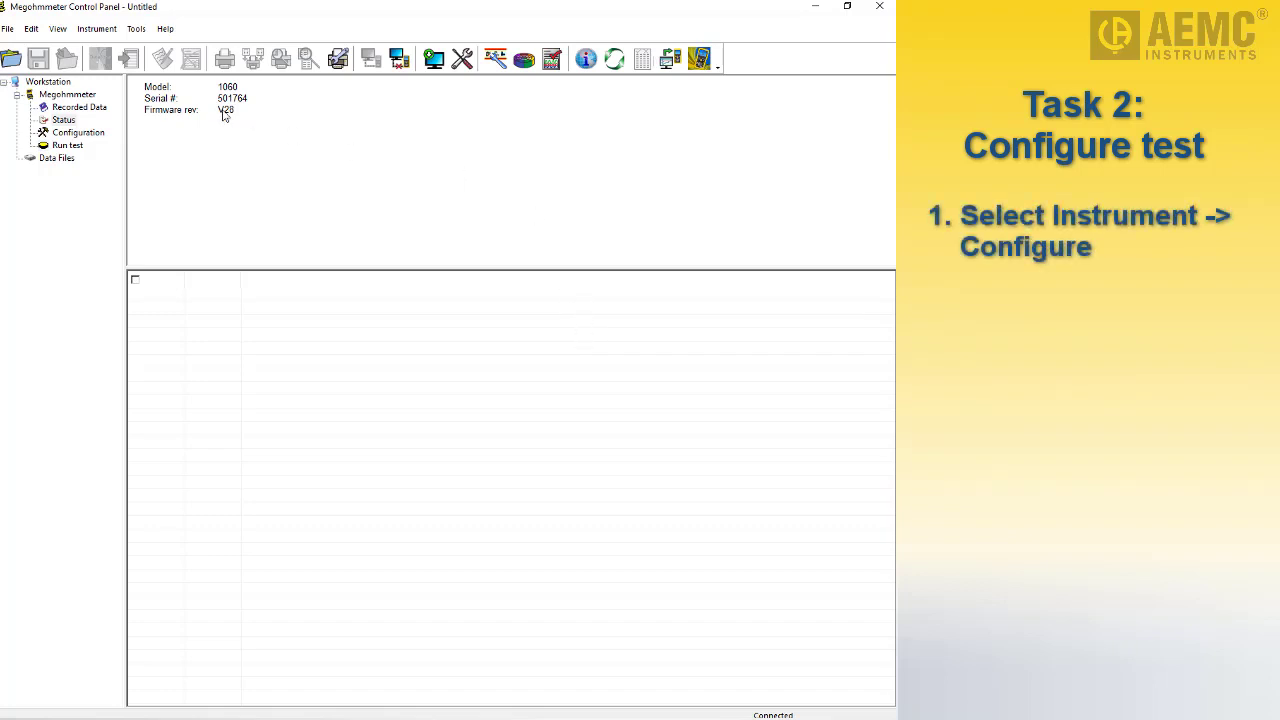
# - Write a 10:00 test run time and 0:05 sample interval to the instrument via Instrument > Configure
pyautogui.click(96, 29)
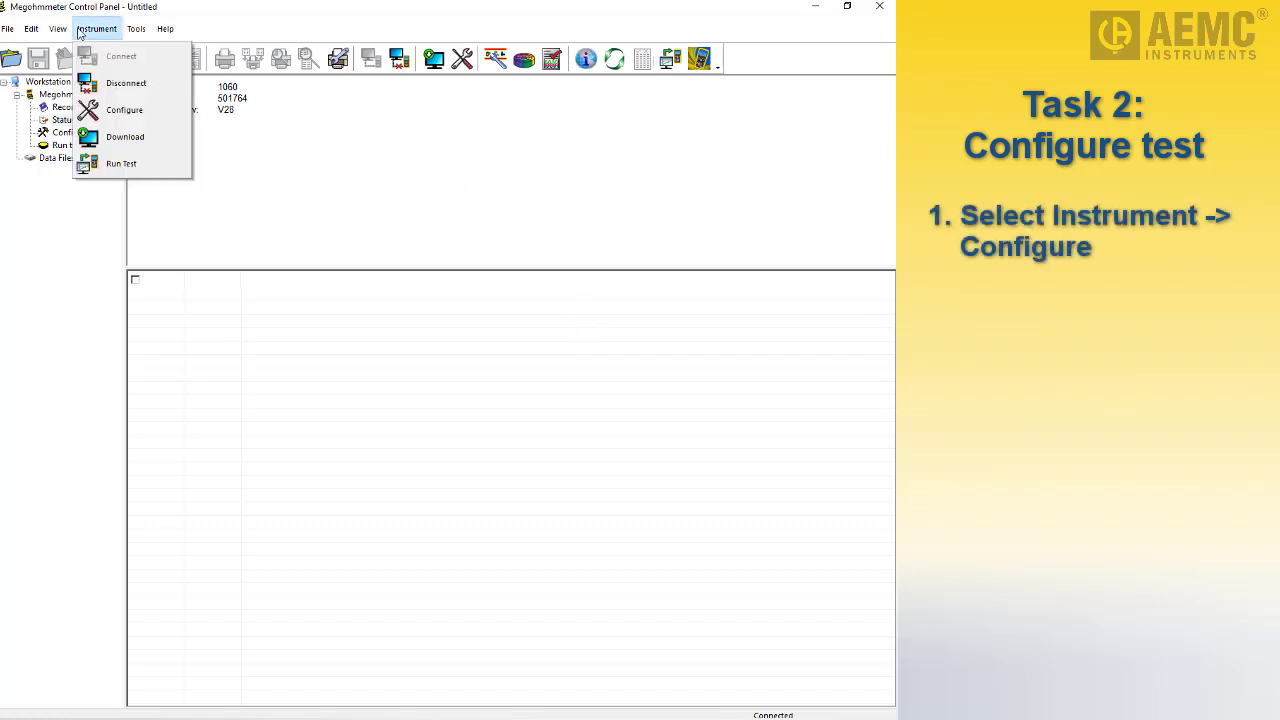
pyautogui.click(117, 110)
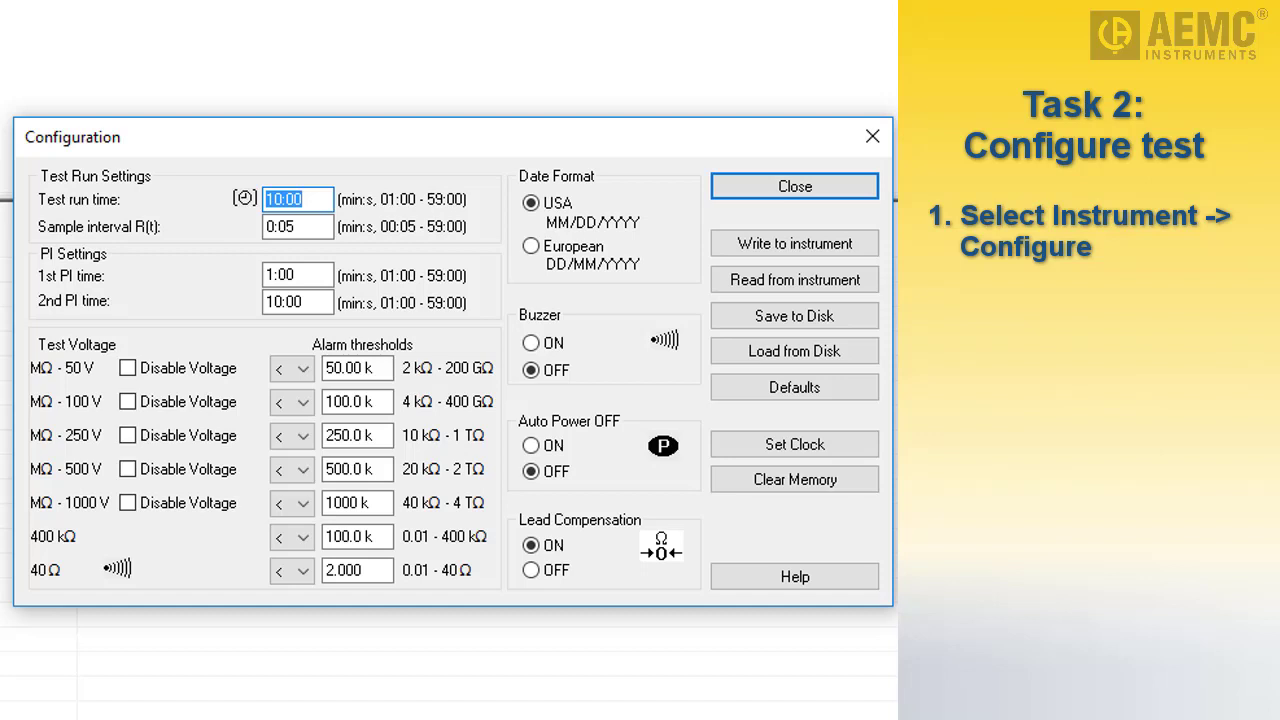
pyautogui.click(309, 199)
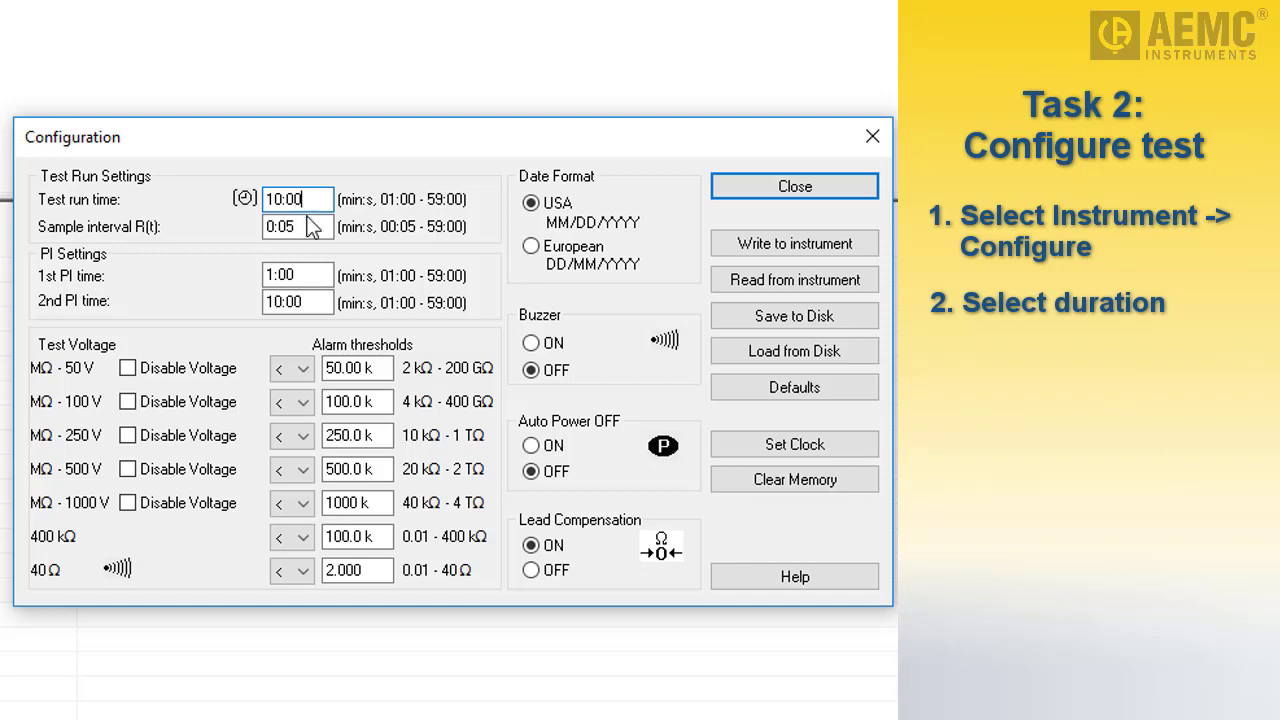
pyautogui.doubleClick(308, 228)
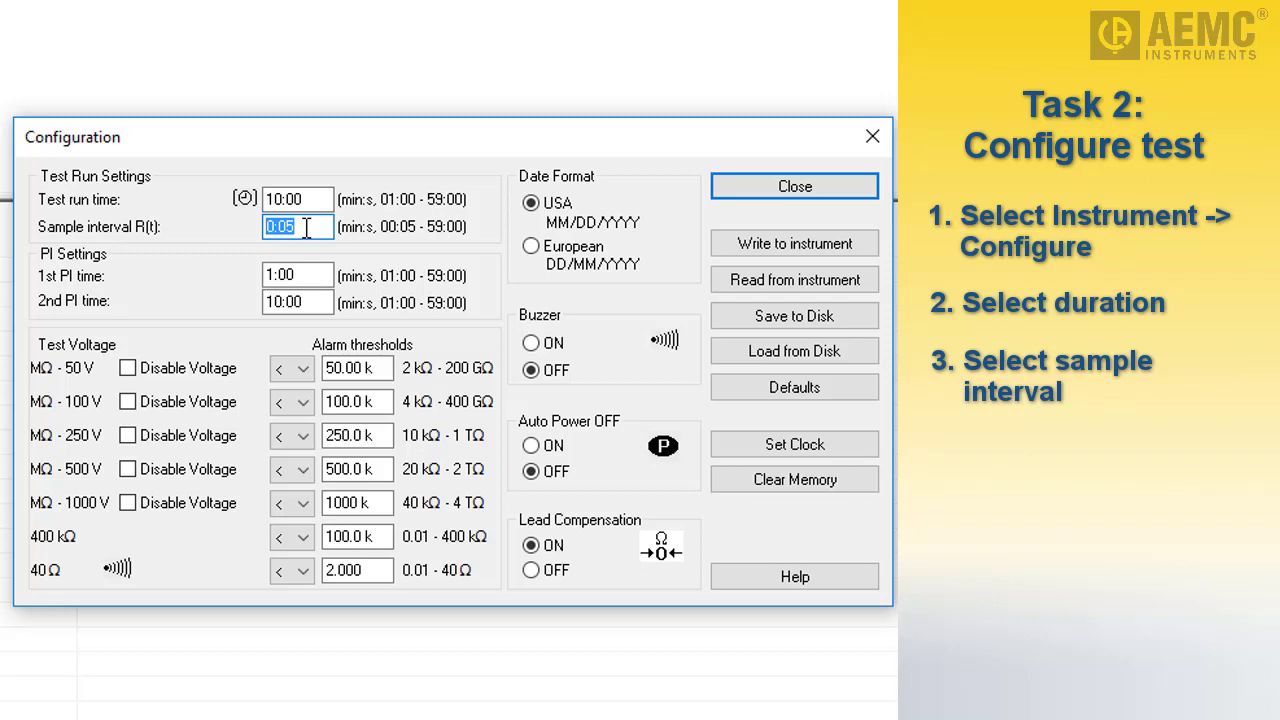
pyautogui.click(307, 228)
pyautogui.click(762, 254)
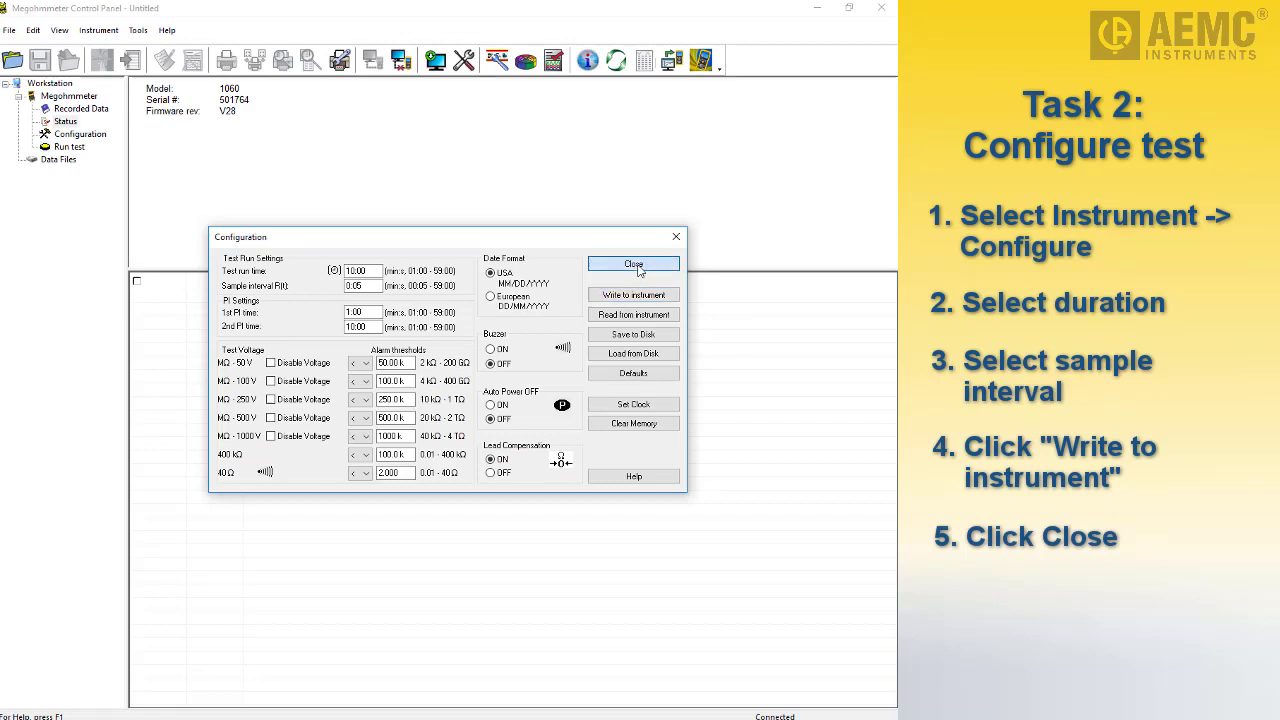
pyautogui.click(795, 190)
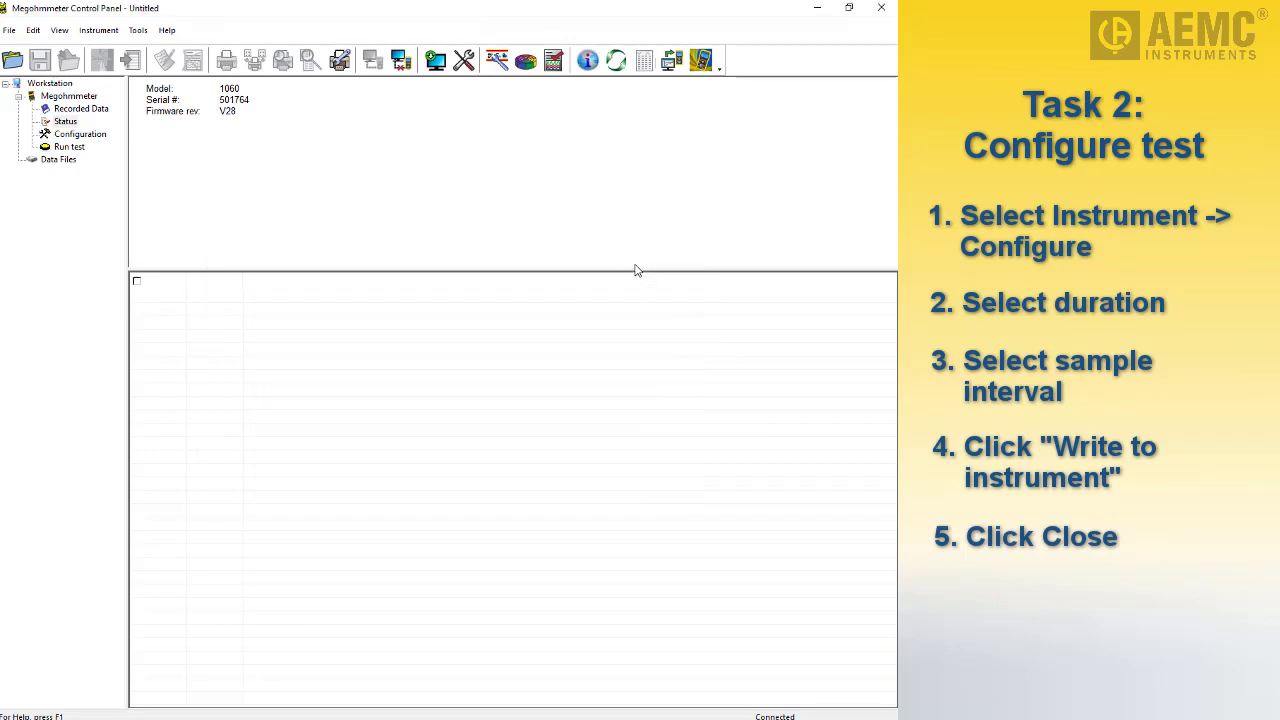
# - Open Run Test and choose a 250 V test voltage for Object 1, Test 1
pyautogui.click(78, 150)
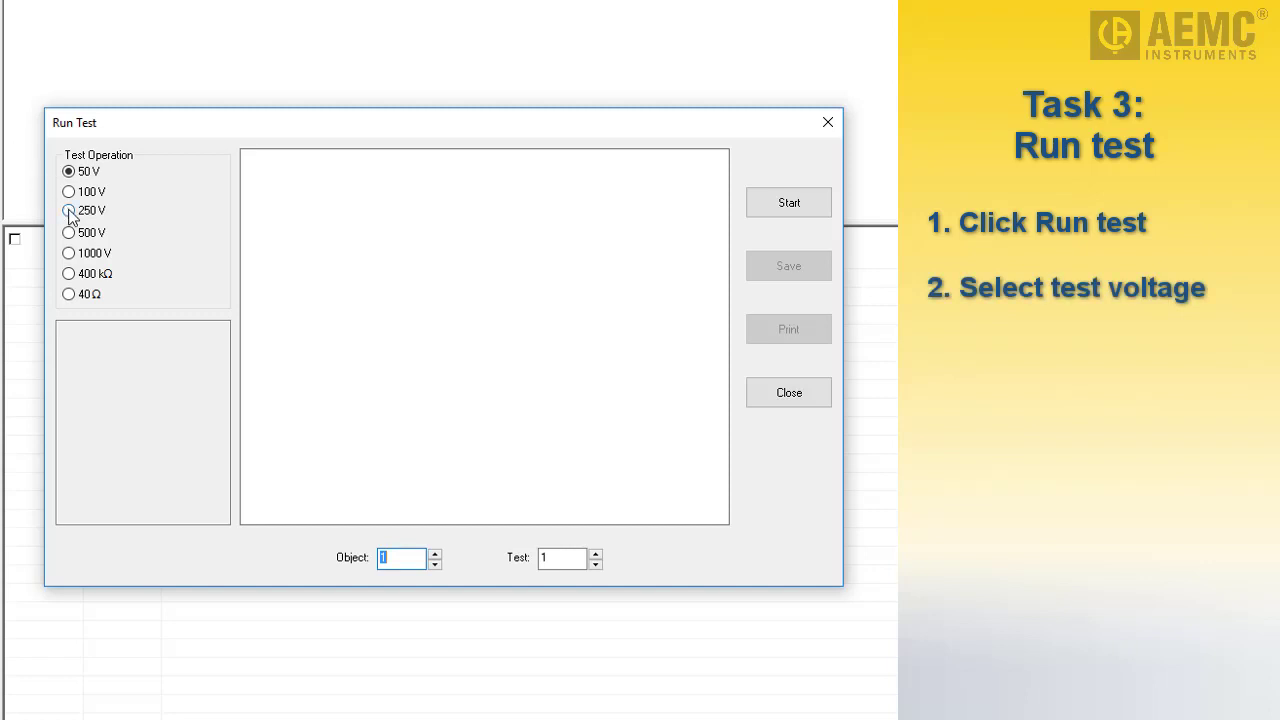
pyautogui.click(69, 211)
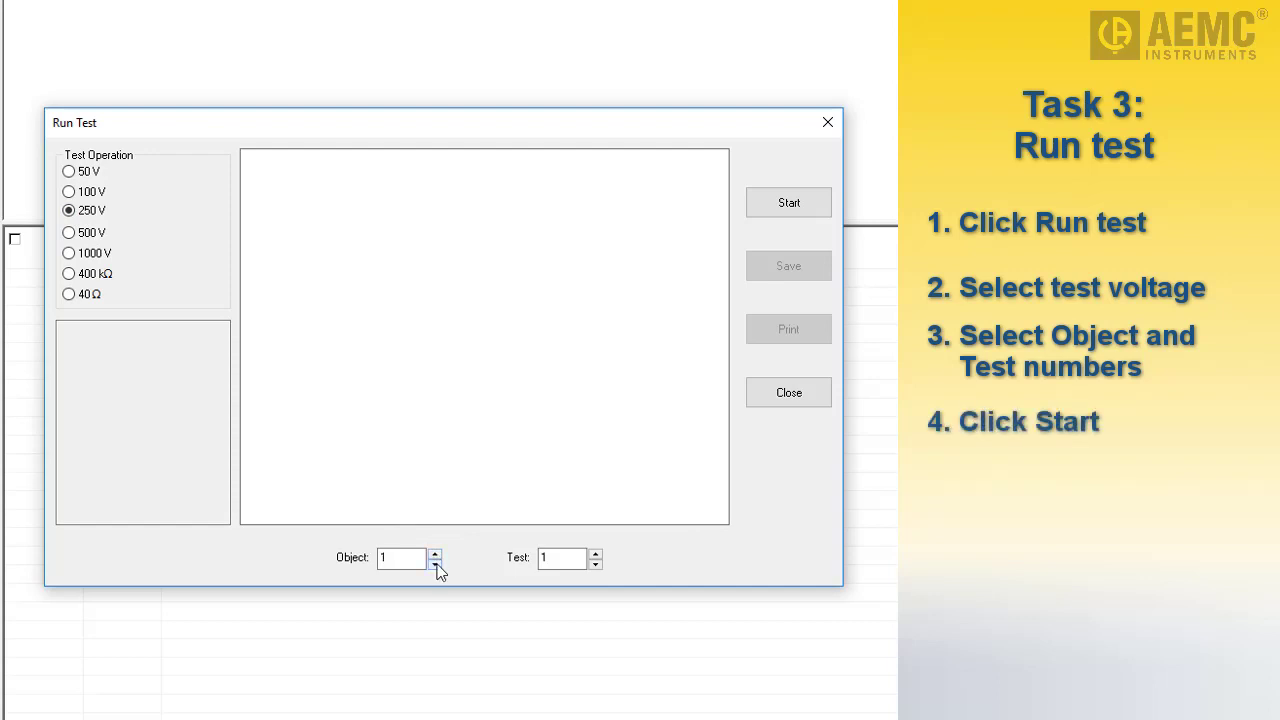
# - Start the 250 V test and let it finish: 695.2 GΩ, DAR 2.441, PI 3.013
pyautogui.click(794, 210)
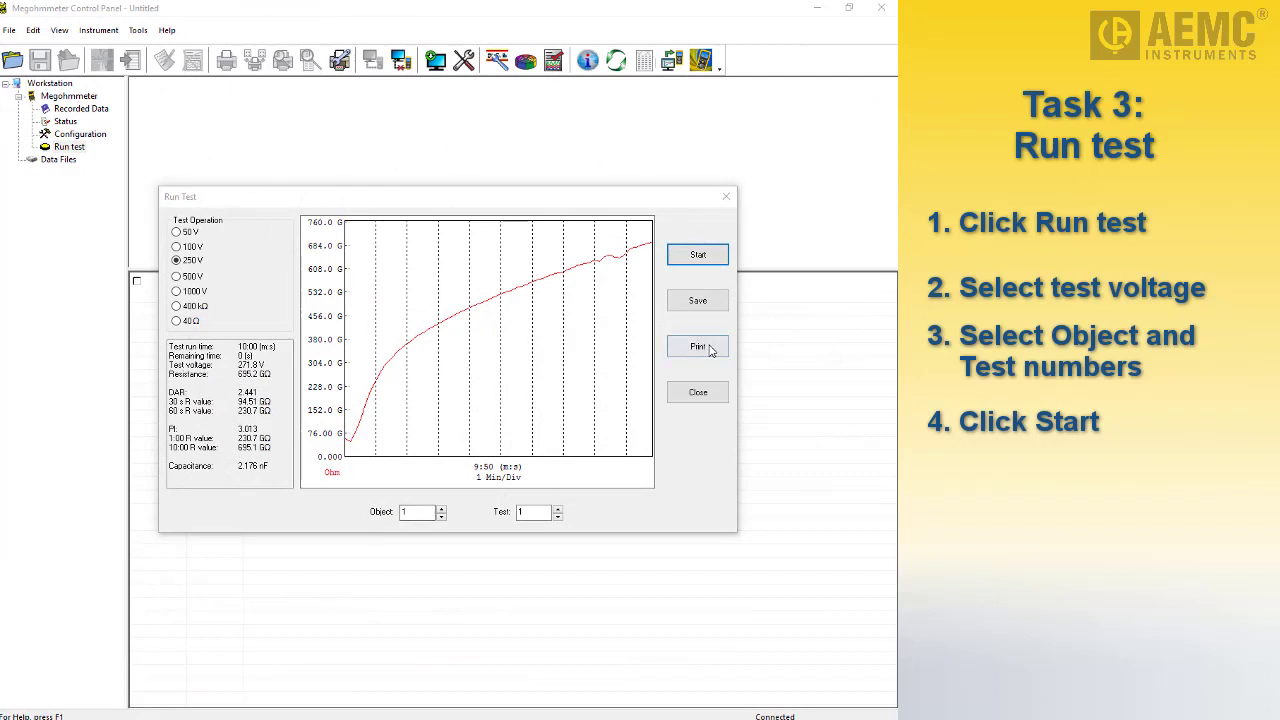
# - Print the finished test results, save the test and dismiss the saved confirmation
pyautogui.click(710, 350)
pyautogui.click(516, 460)
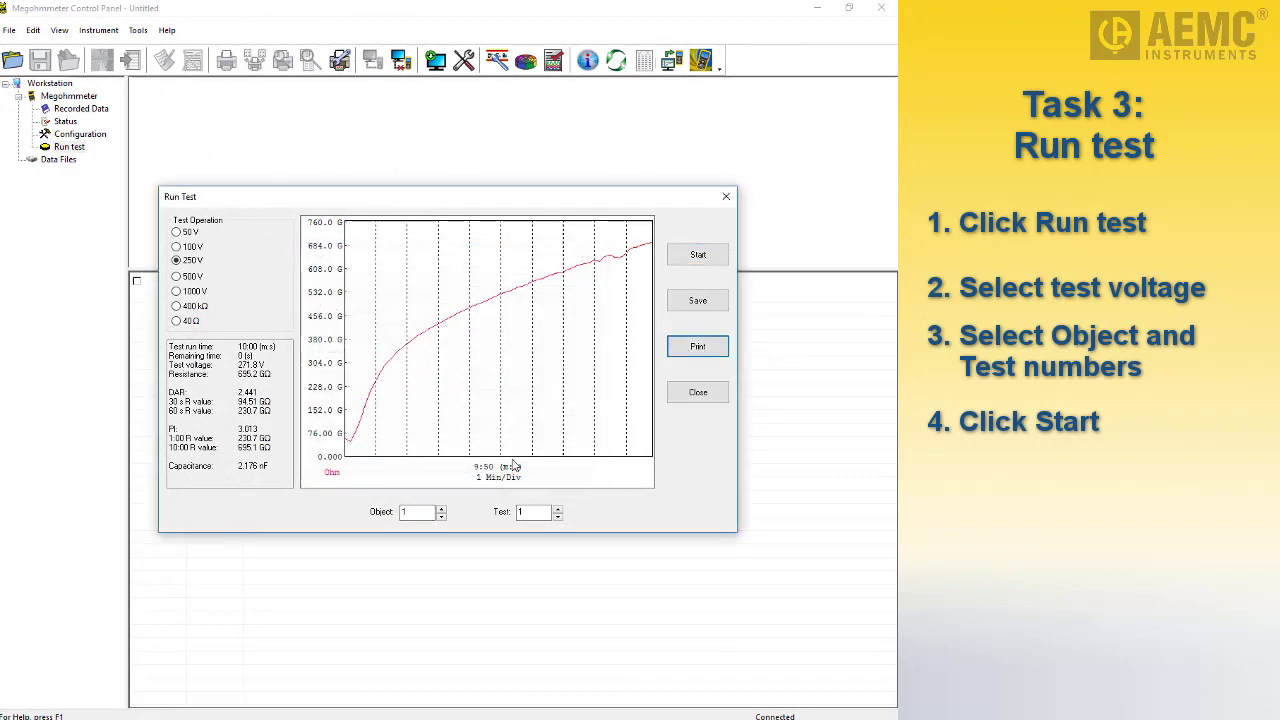
pyautogui.click(695, 304)
pyautogui.click(558, 400)
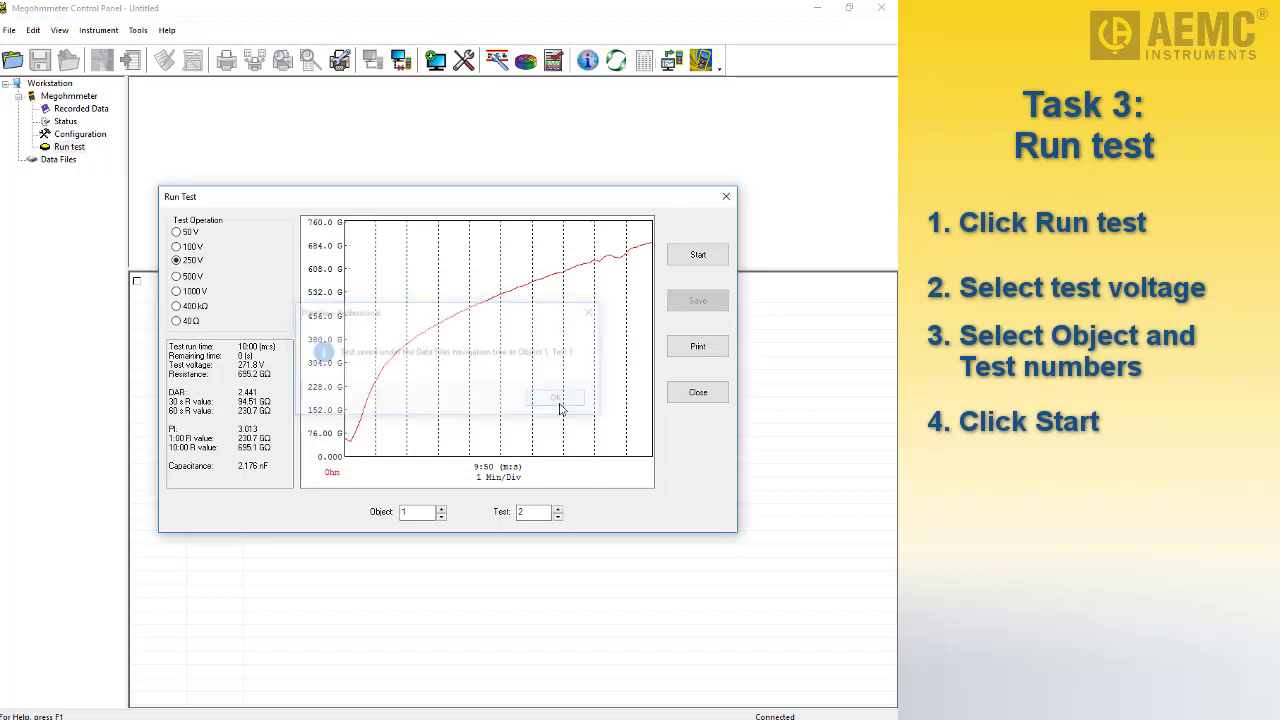
pyautogui.click(690, 393)
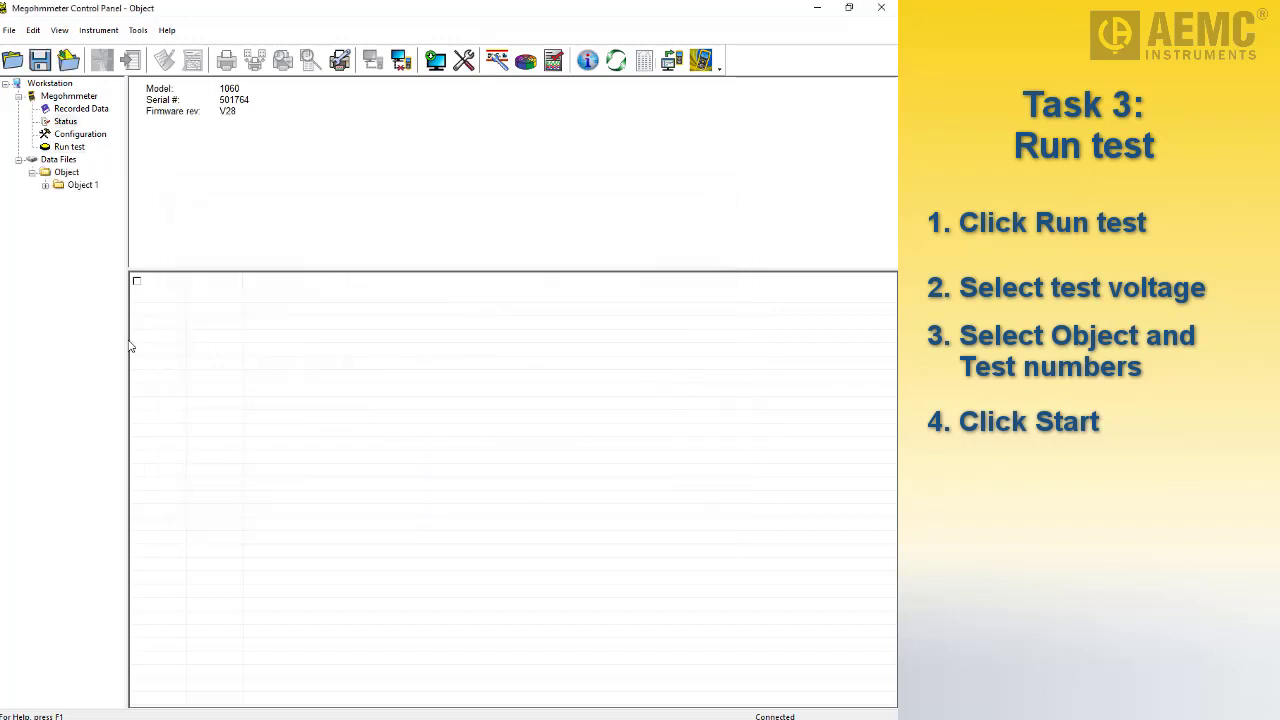
# - Select Object 1, Test 1 in the tree and open its Session Summary Properties via Edit > Edit
pyautogui.click(45, 187)
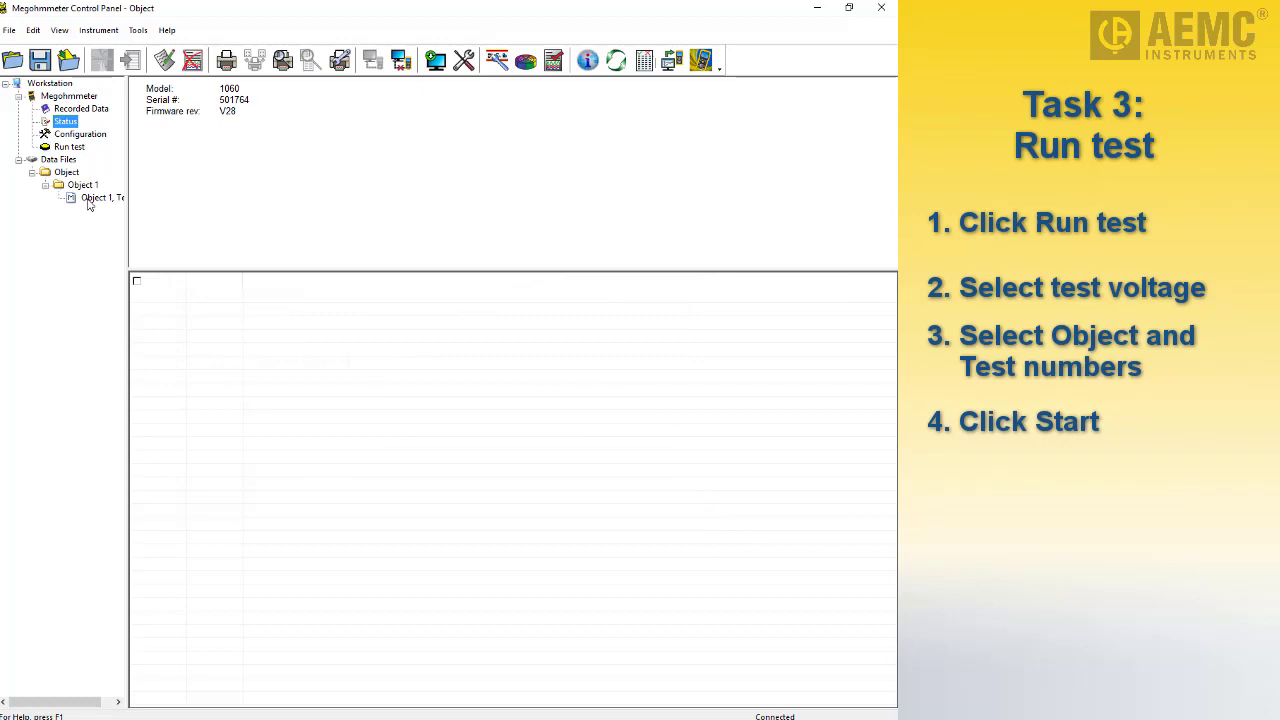
pyautogui.click(90, 199)
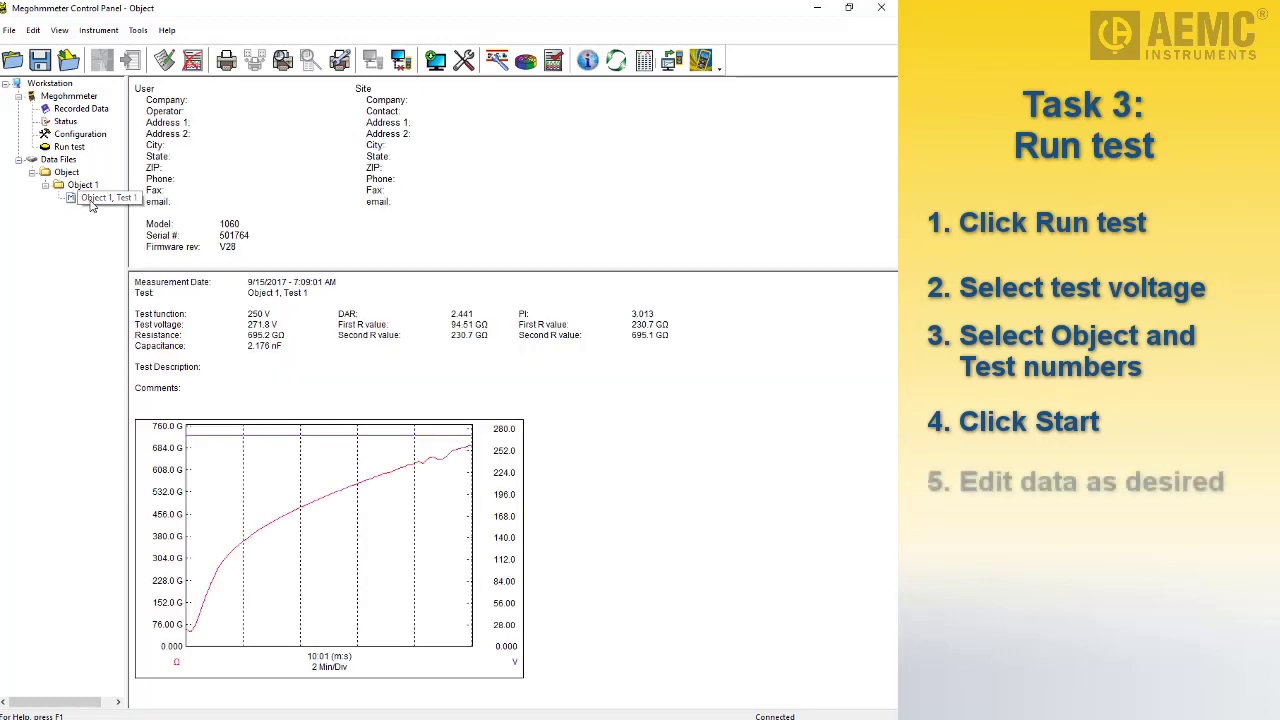
pyautogui.click(34, 30)
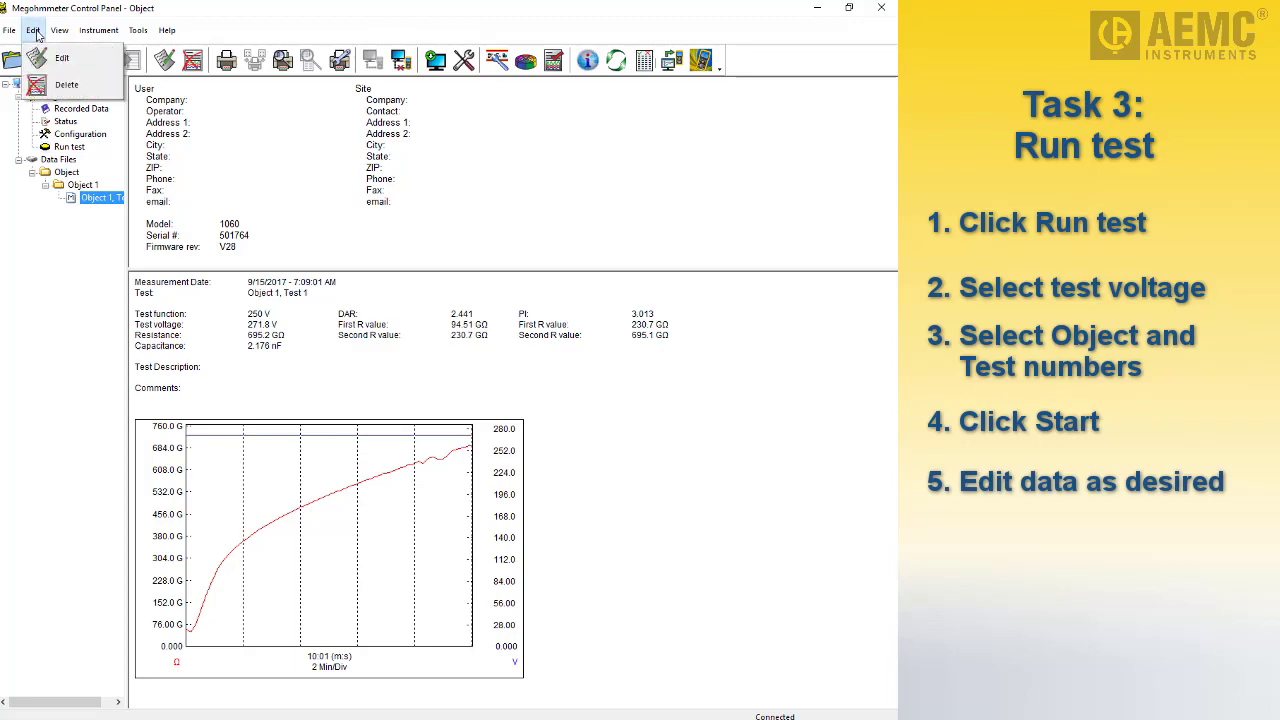
pyautogui.click(48, 59)
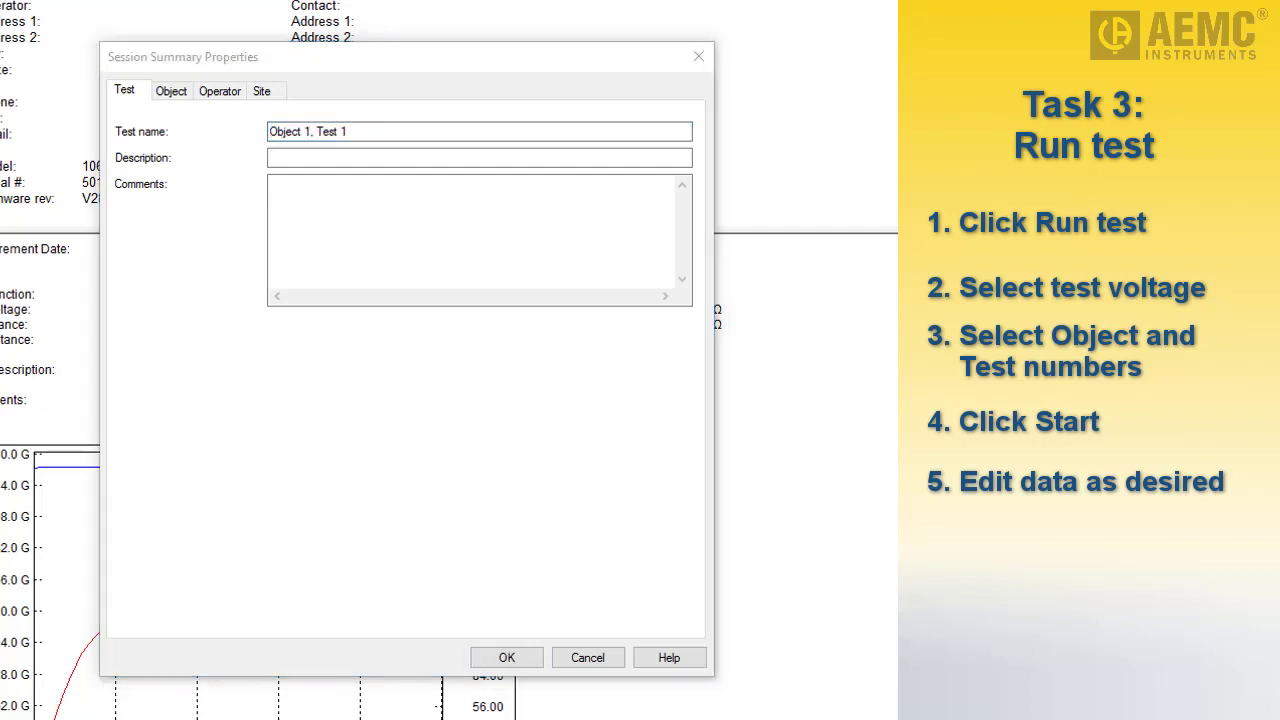
# - Enter the description 'Video Example Test' and a comment about the Megohmmeter Control Panel
pyautogui.click(334, 155)
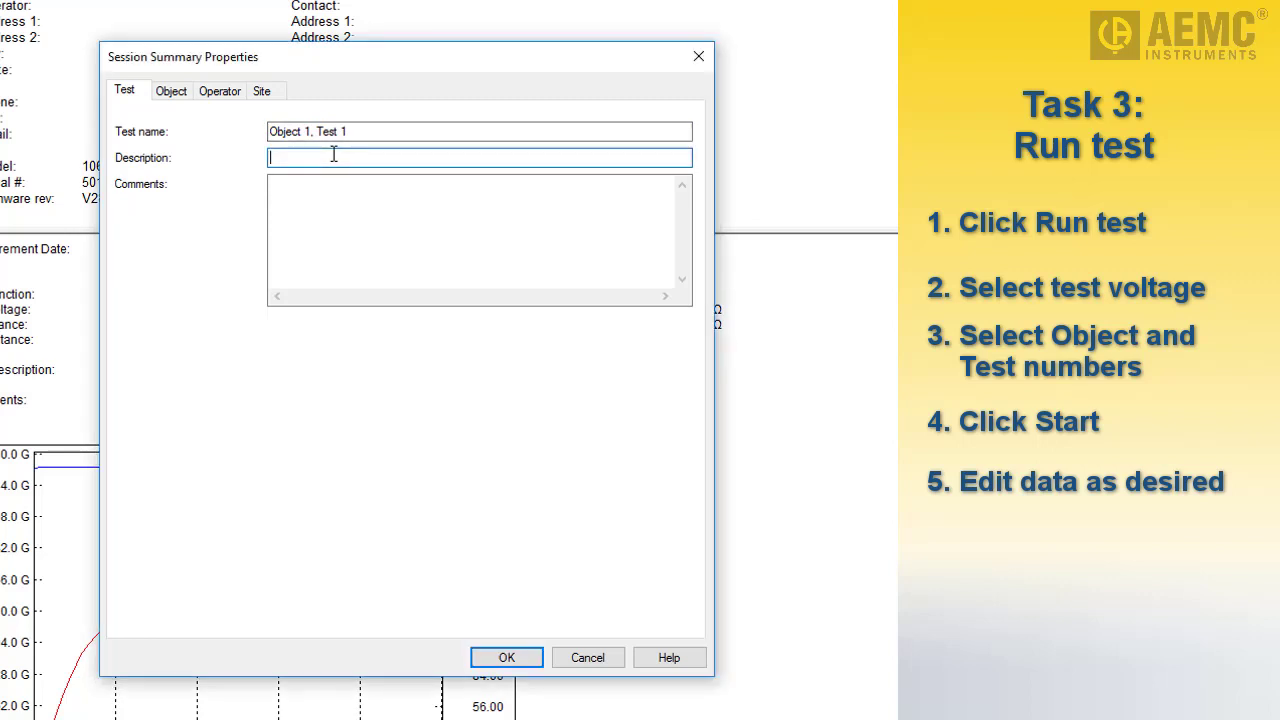
pyautogui.write('Video Example Test')
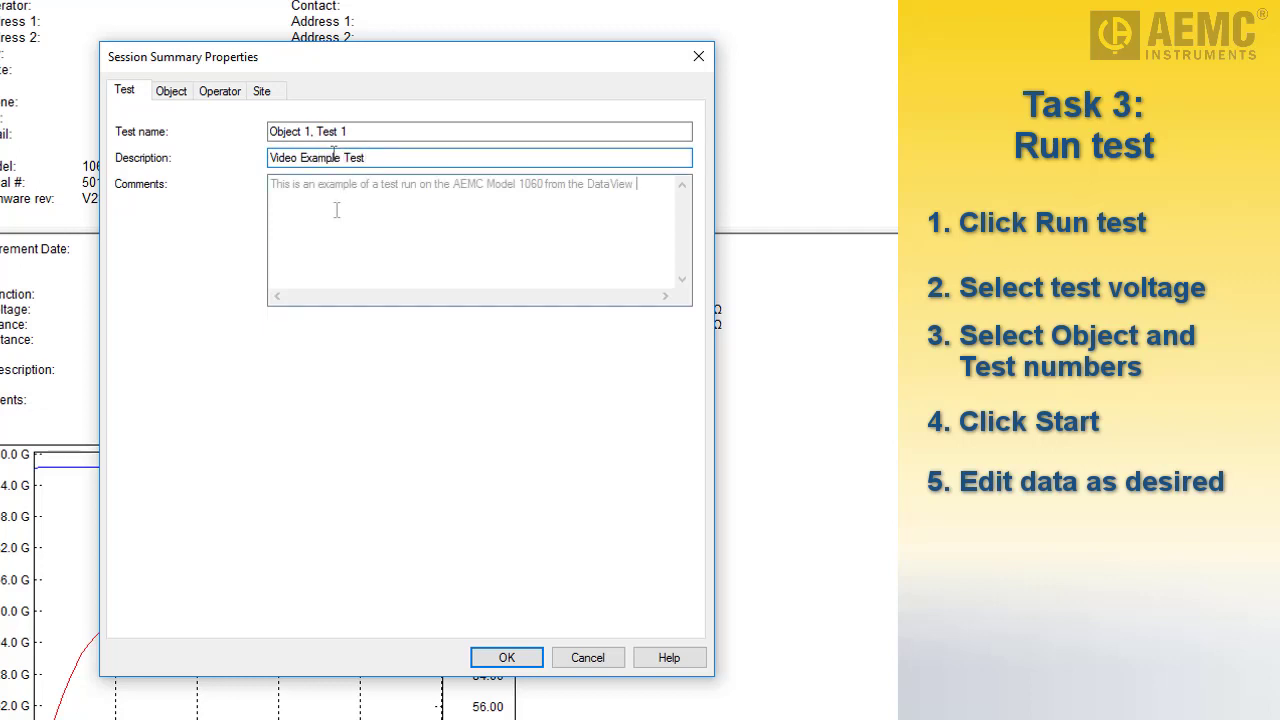
pyautogui.write('Meg')
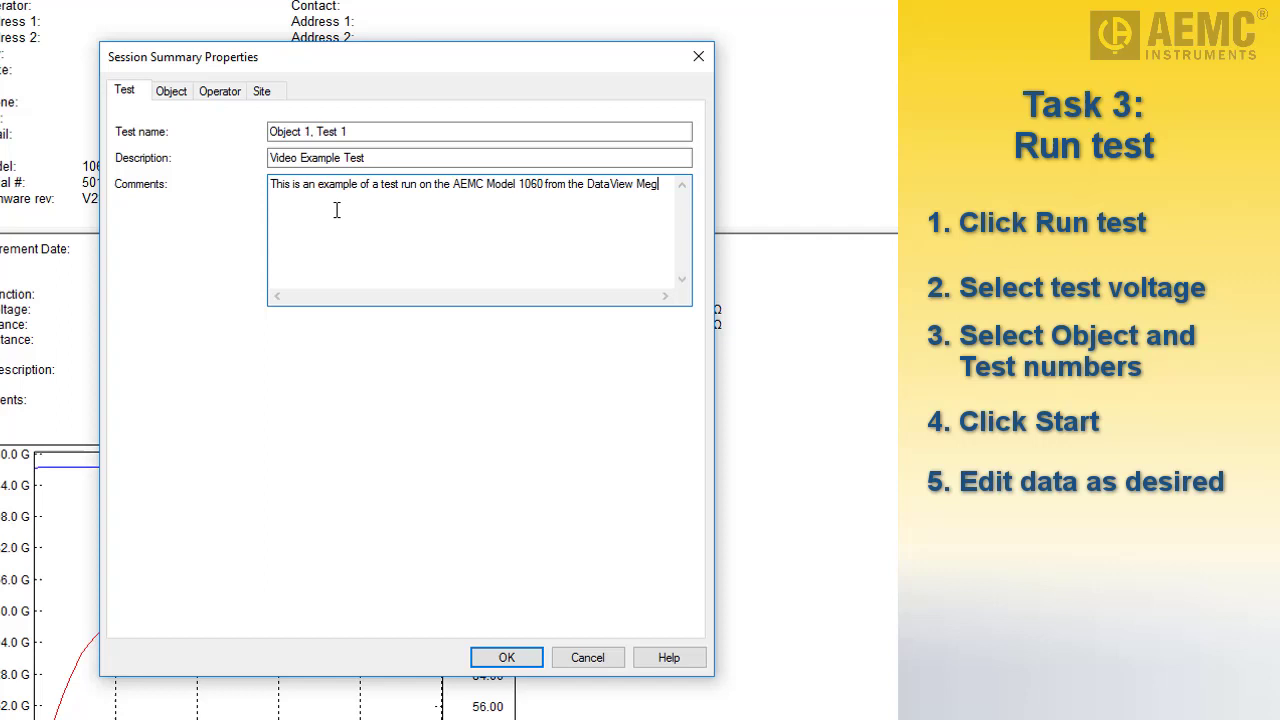
pyautogui.write('ohmmeter Control Panel')
# - Move through the Object tab to the Operator tab and open the operator Address Book
pyautogui.click(172, 92)
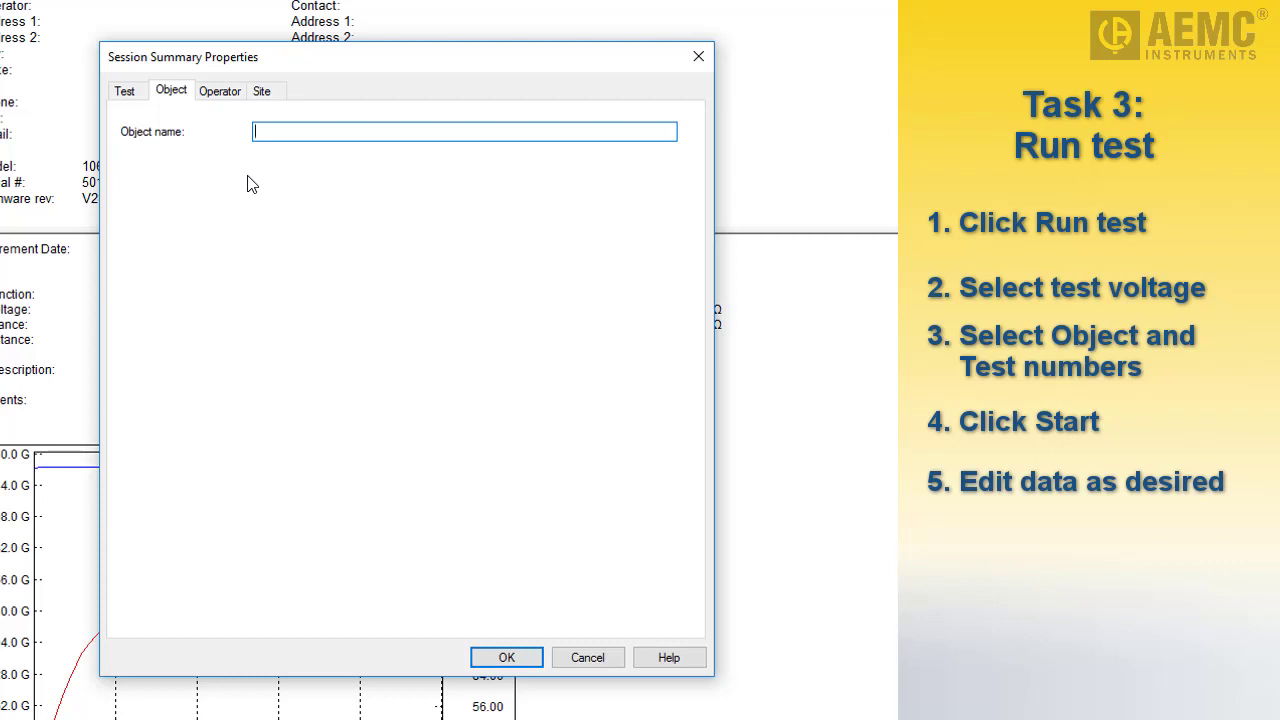
pyautogui.click(224, 101)
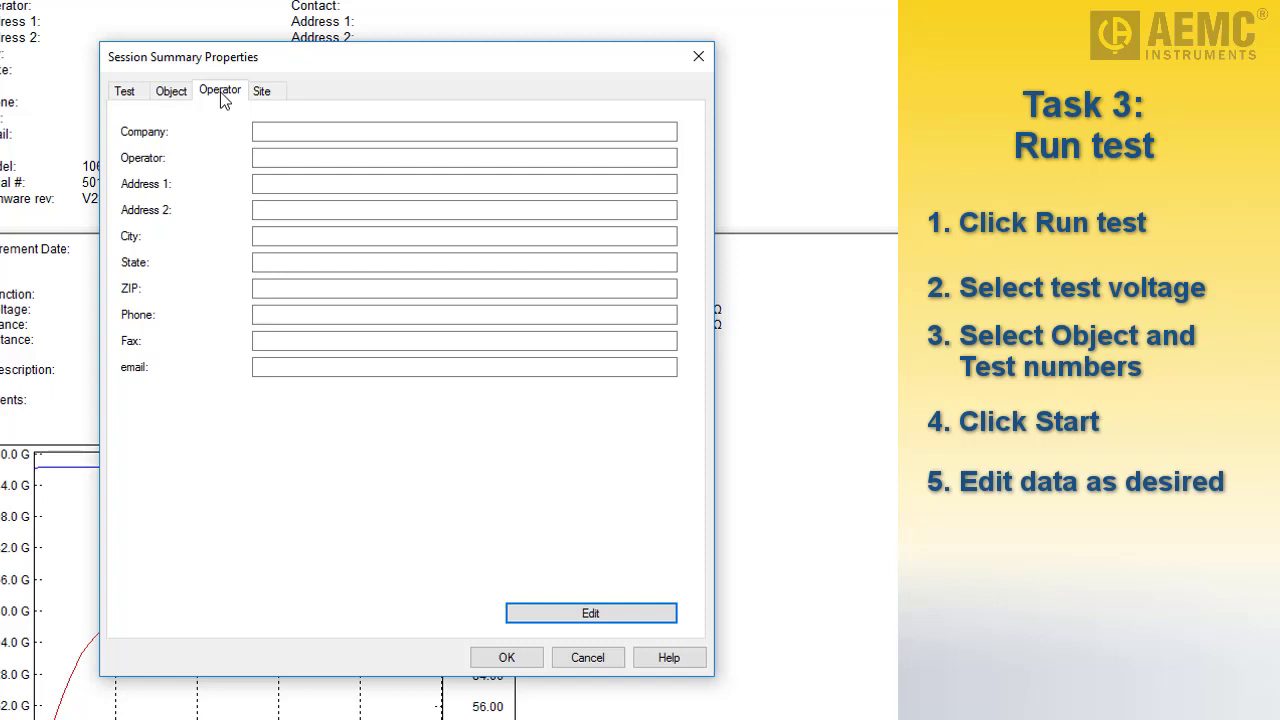
pyautogui.click(568, 619)
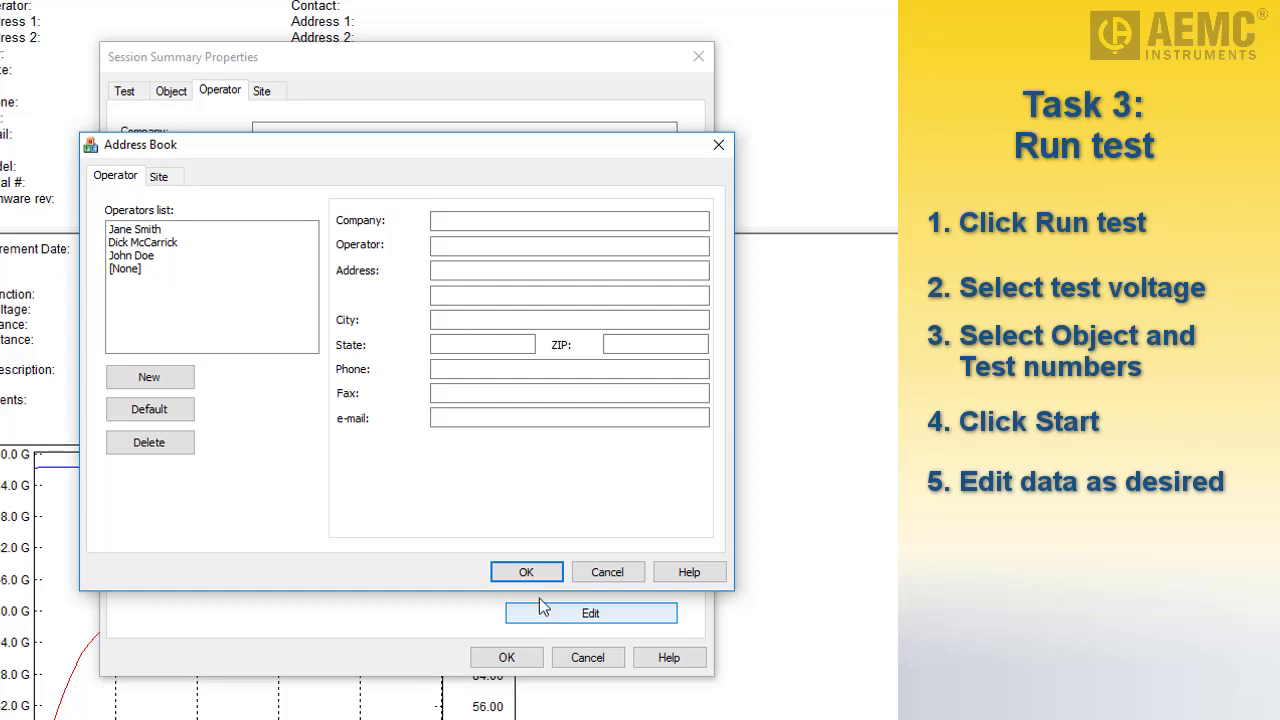
# - Copy the first saved operator's company, address and contact details into the test
pyautogui.click(137, 230)
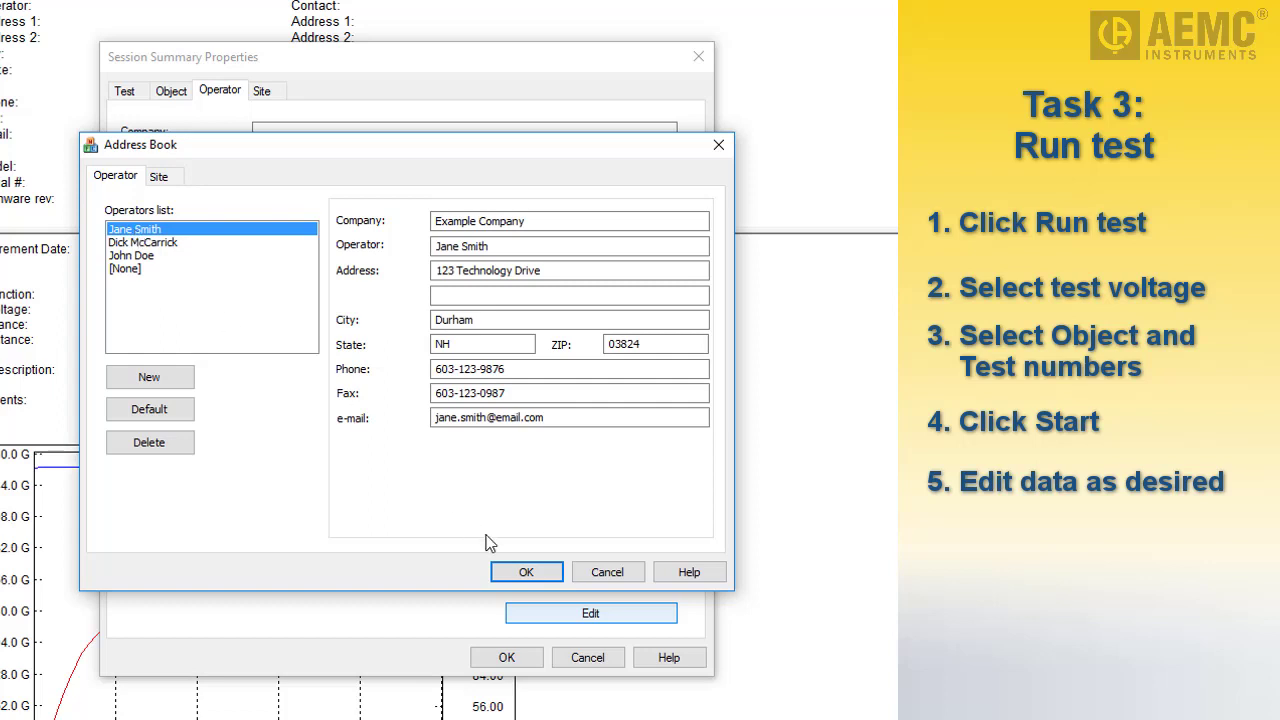
pyautogui.click(524, 572)
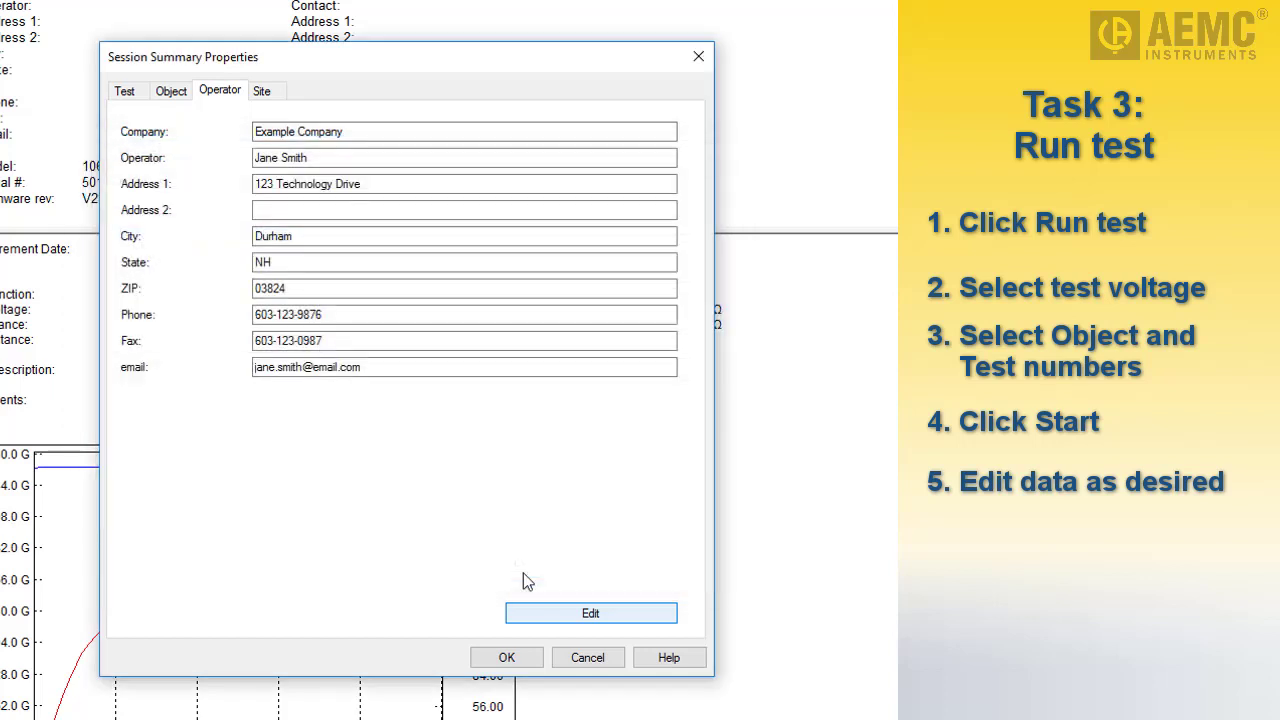
# - Fill the test's site details from the address book's saved Video Example site entry
pyautogui.click(262, 92)
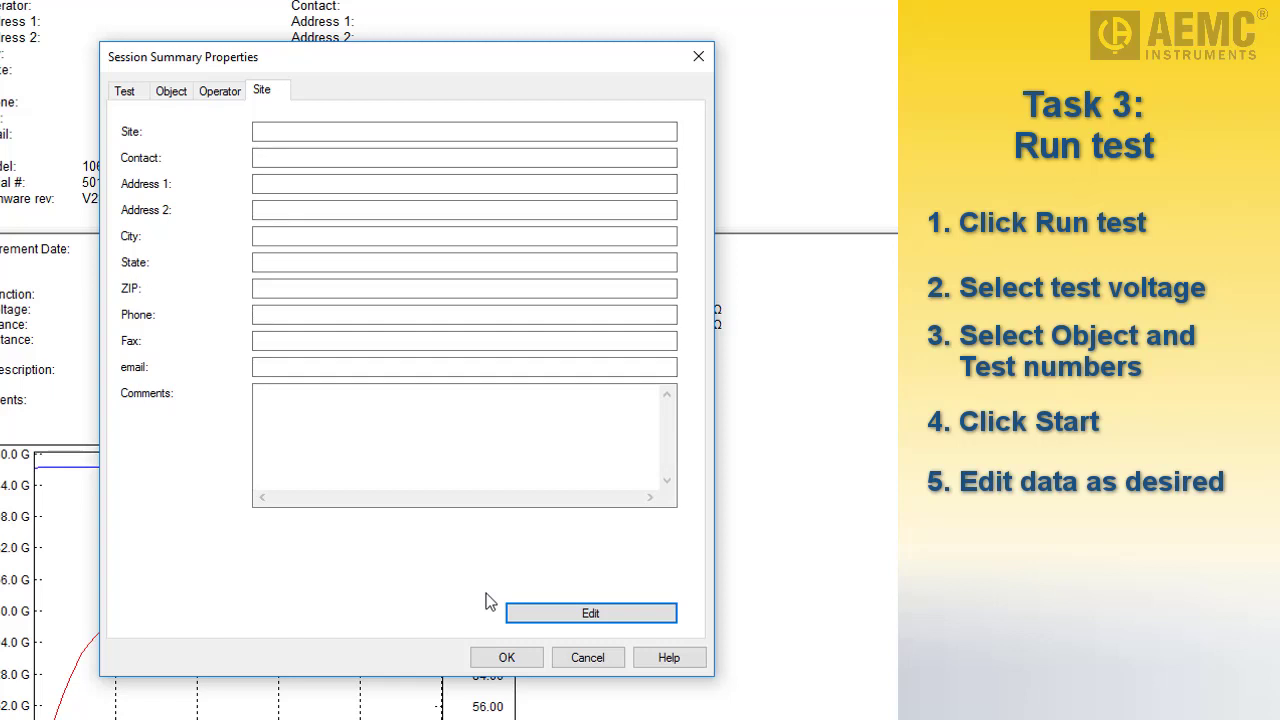
pyautogui.click(550, 618)
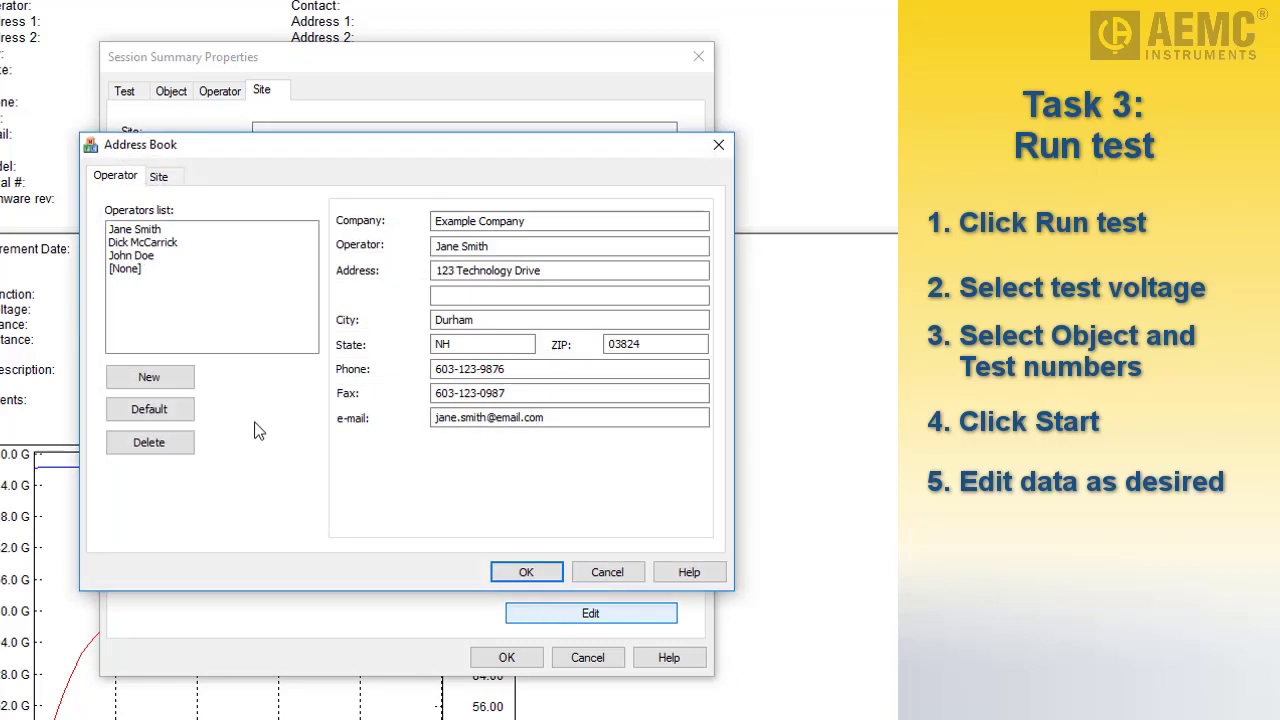
pyautogui.click(160, 180)
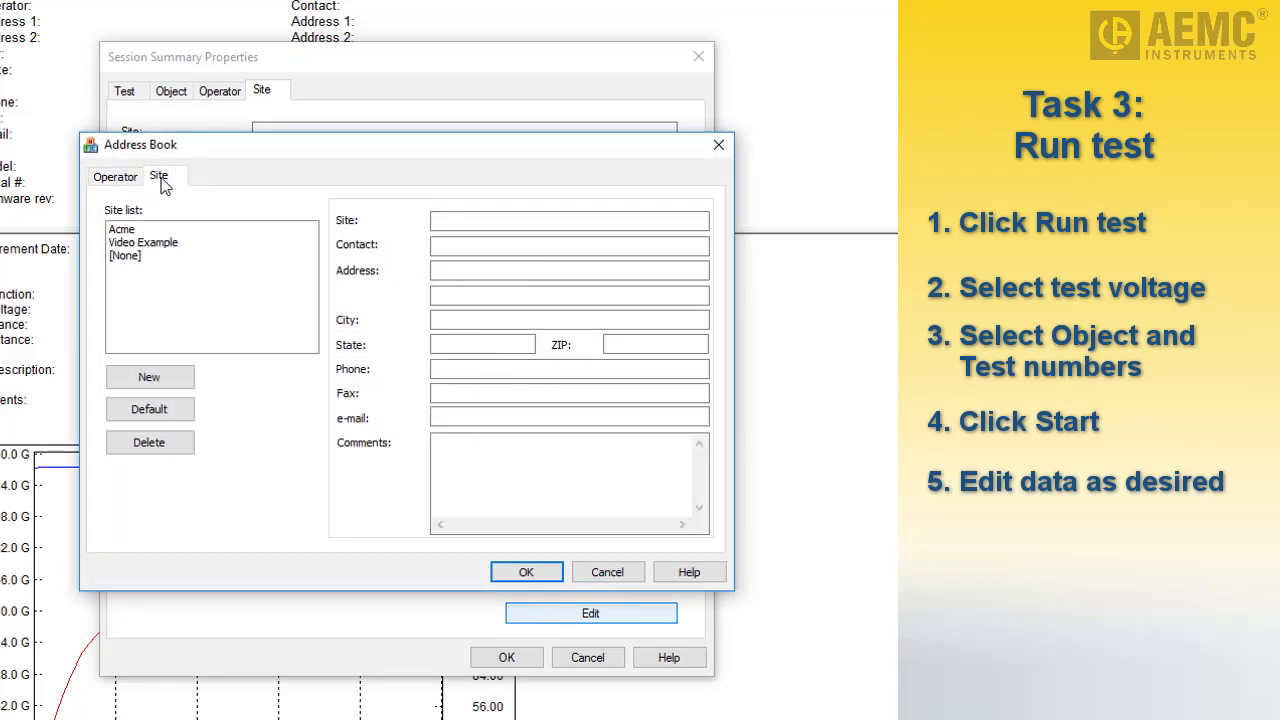
pyautogui.click(150, 243)
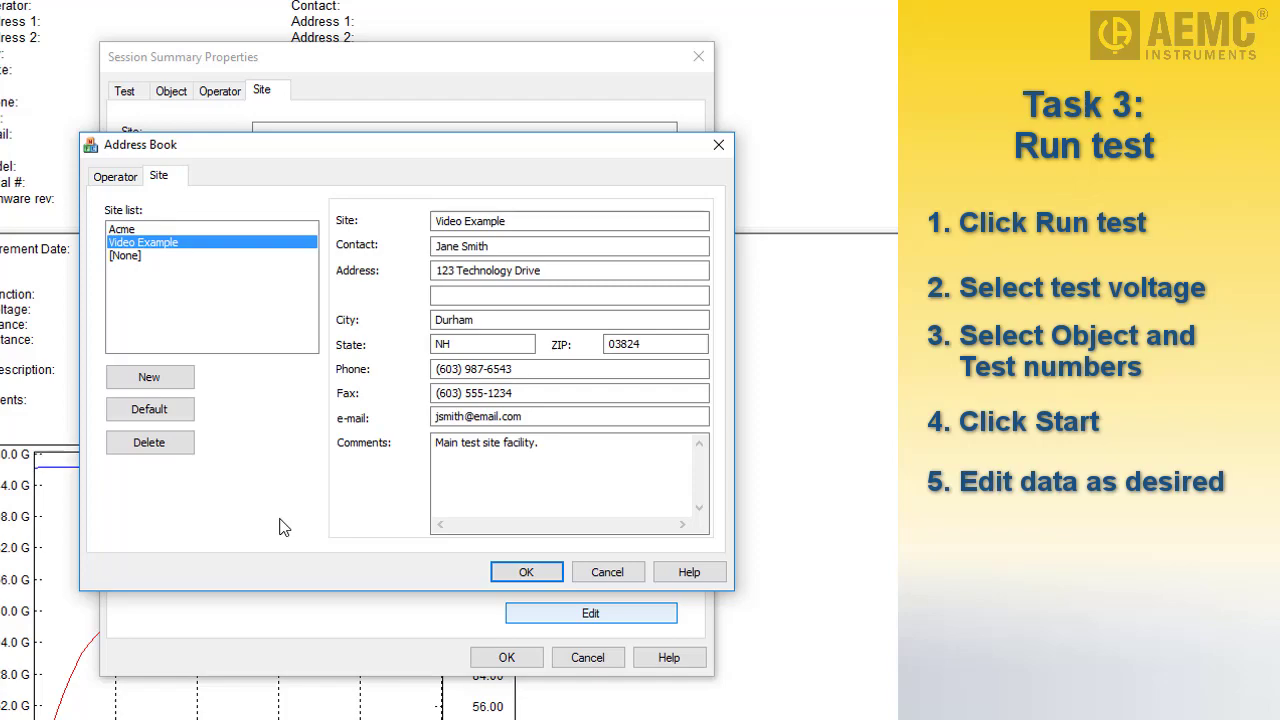
pyautogui.click(518, 572)
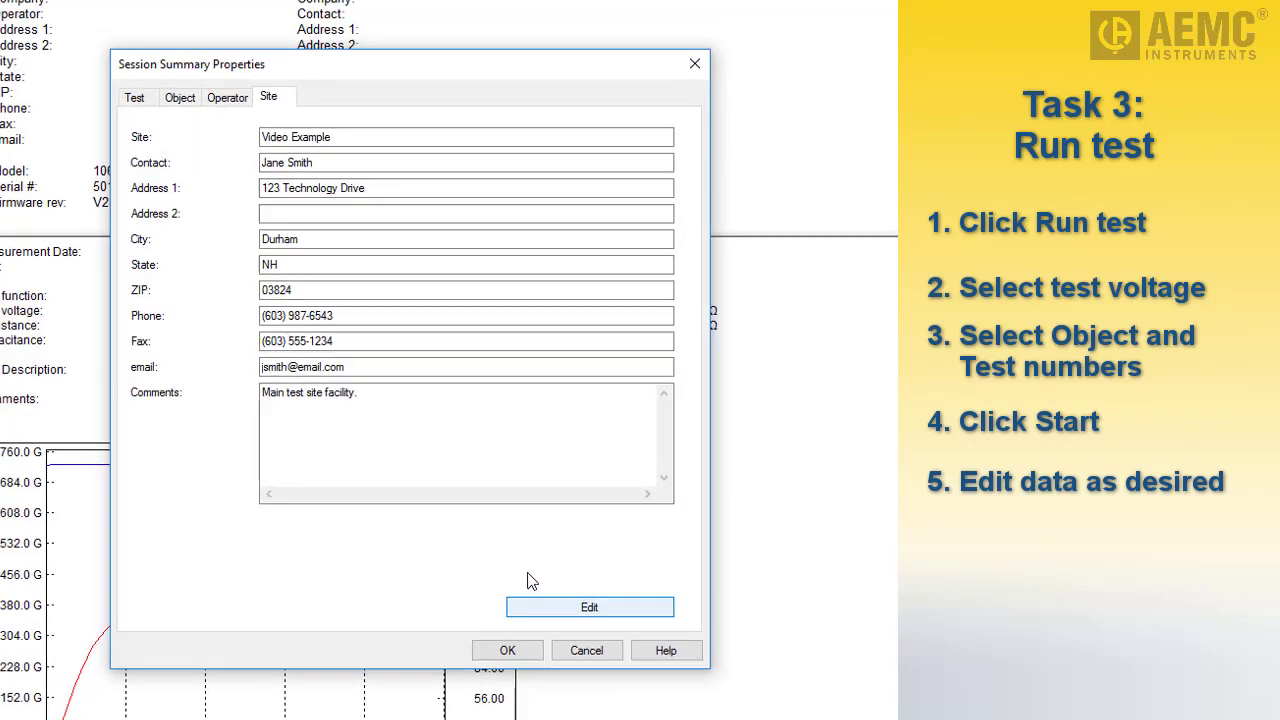
# - Apply the Session Summary Properties so the report shows the Video Example site, description and comment
pyautogui.click(521, 588)
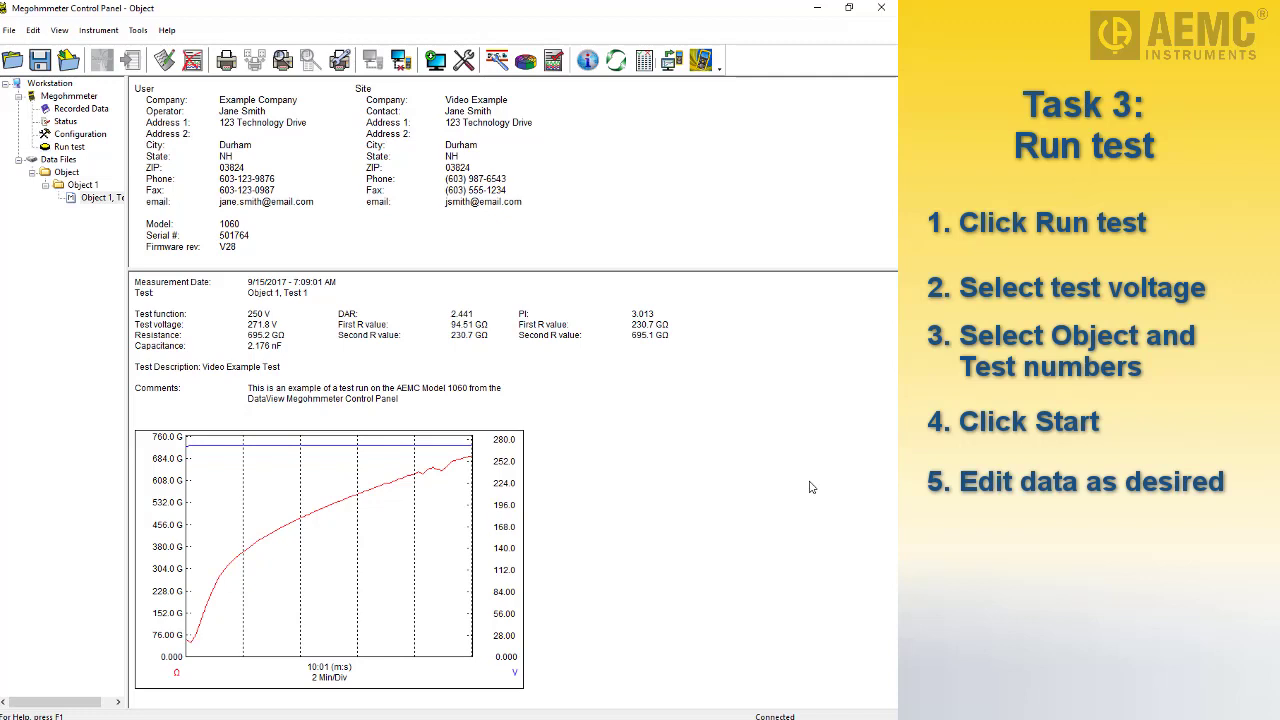
# - Save the annotated test as Object1.icp in the Megohmmeter data files folder
pyautogui.click(7, 31)
pyautogui.click(32, 90)
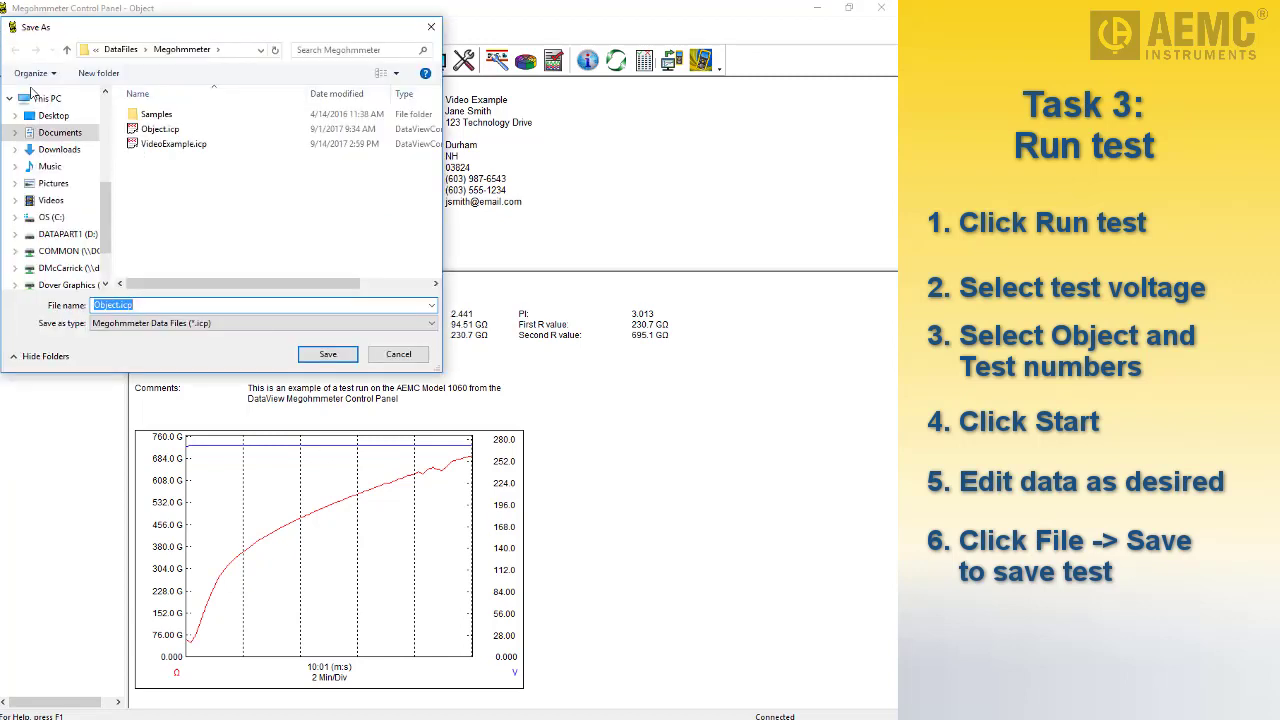
pyautogui.click(120, 306)
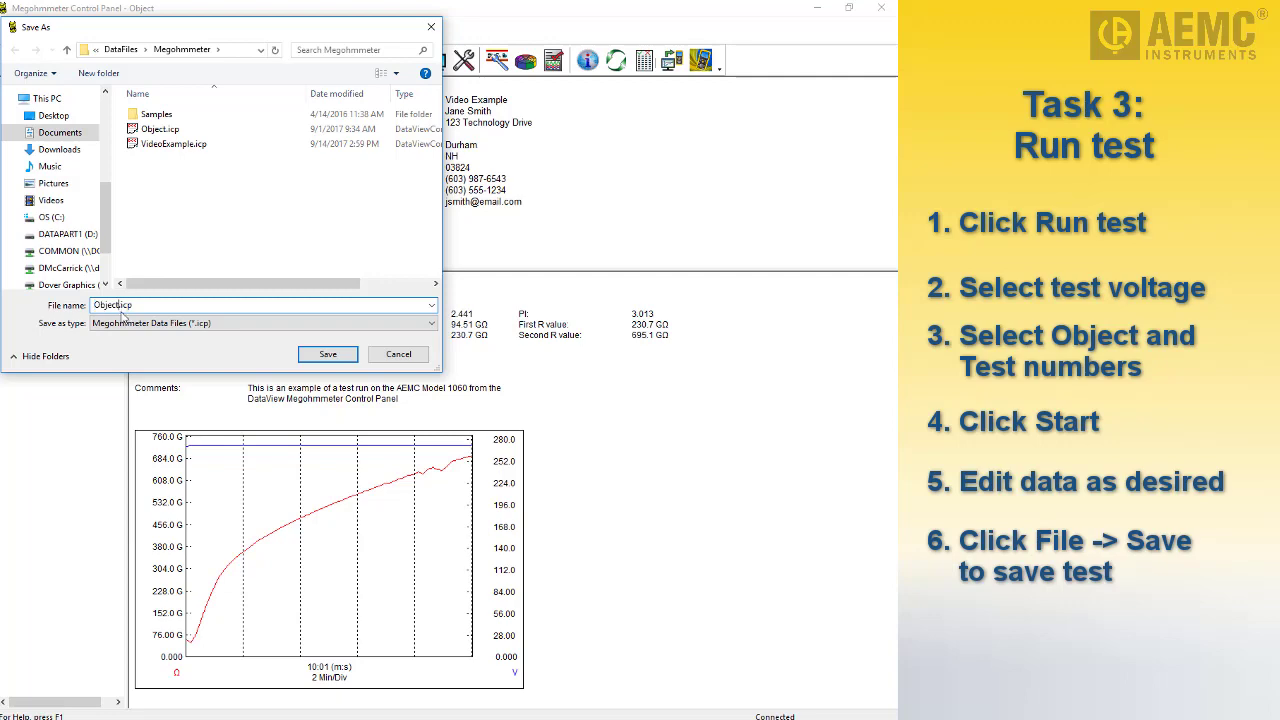
pyautogui.write('1')
pyautogui.click(318, 356)
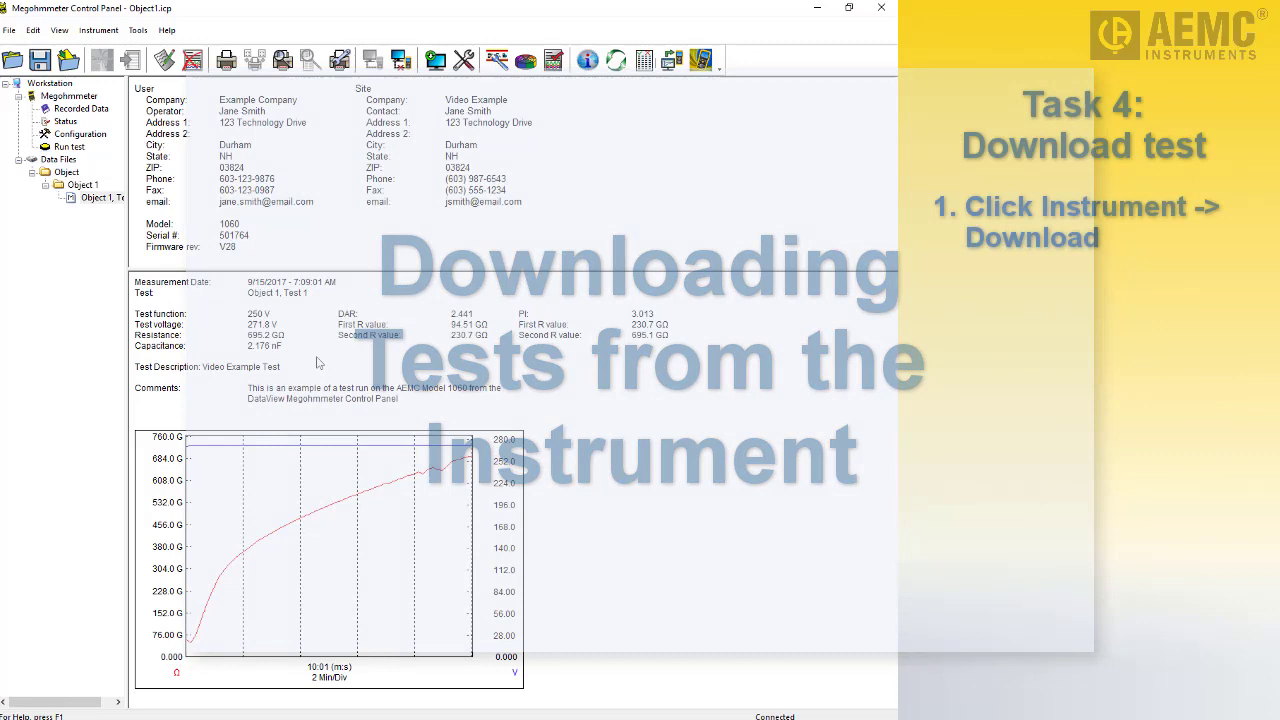
pyautogui.click(97, 31)
pyautogui.click(122, 138)
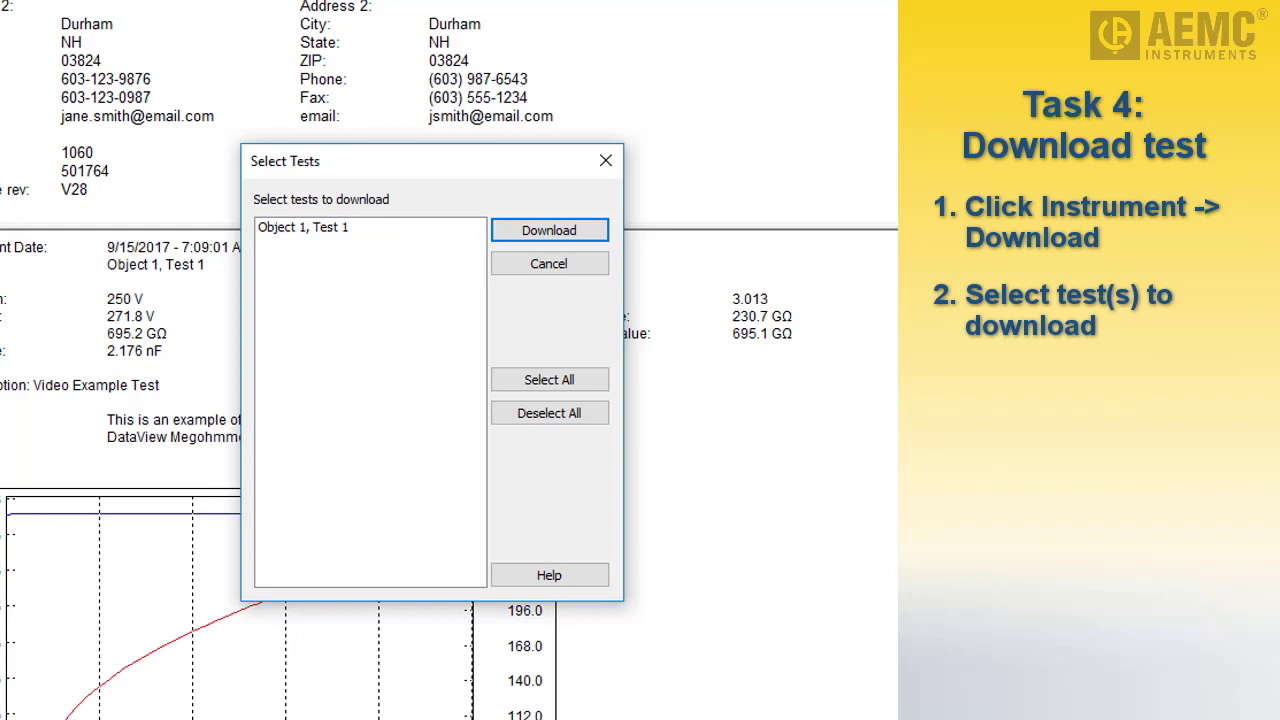
pyautogui.click(260, 228)
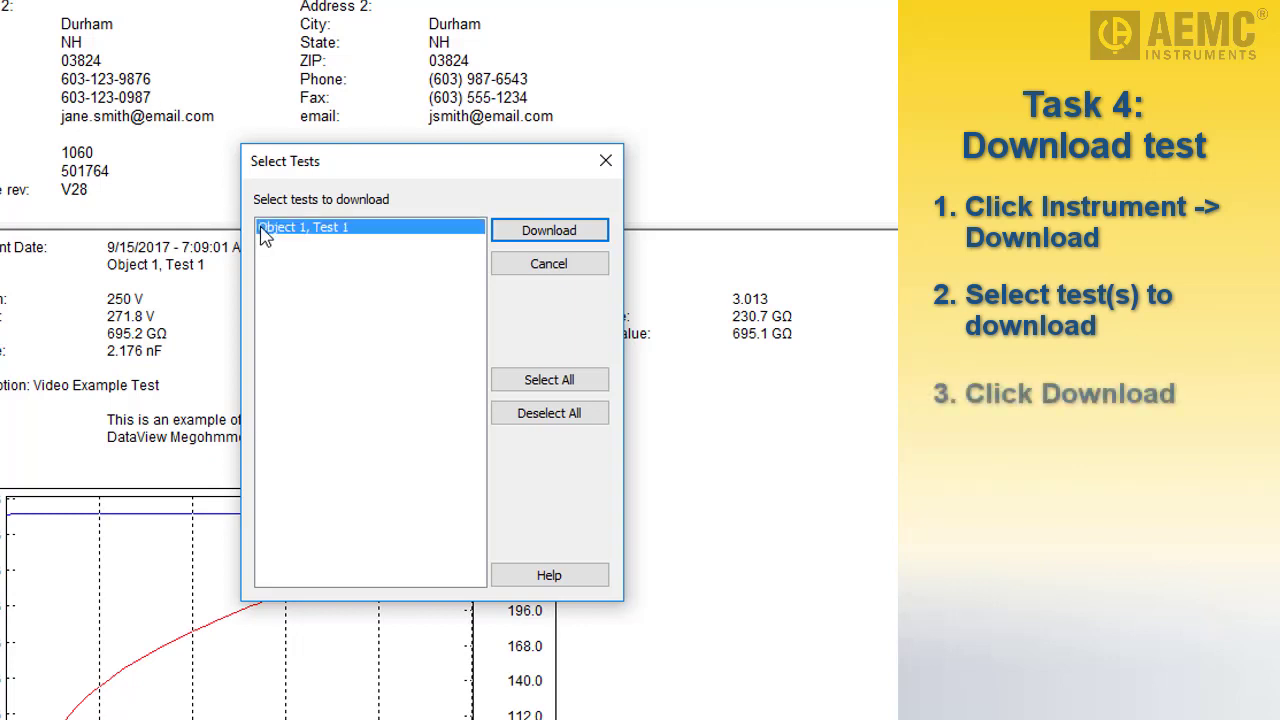
pyautogui.click(528, 238)
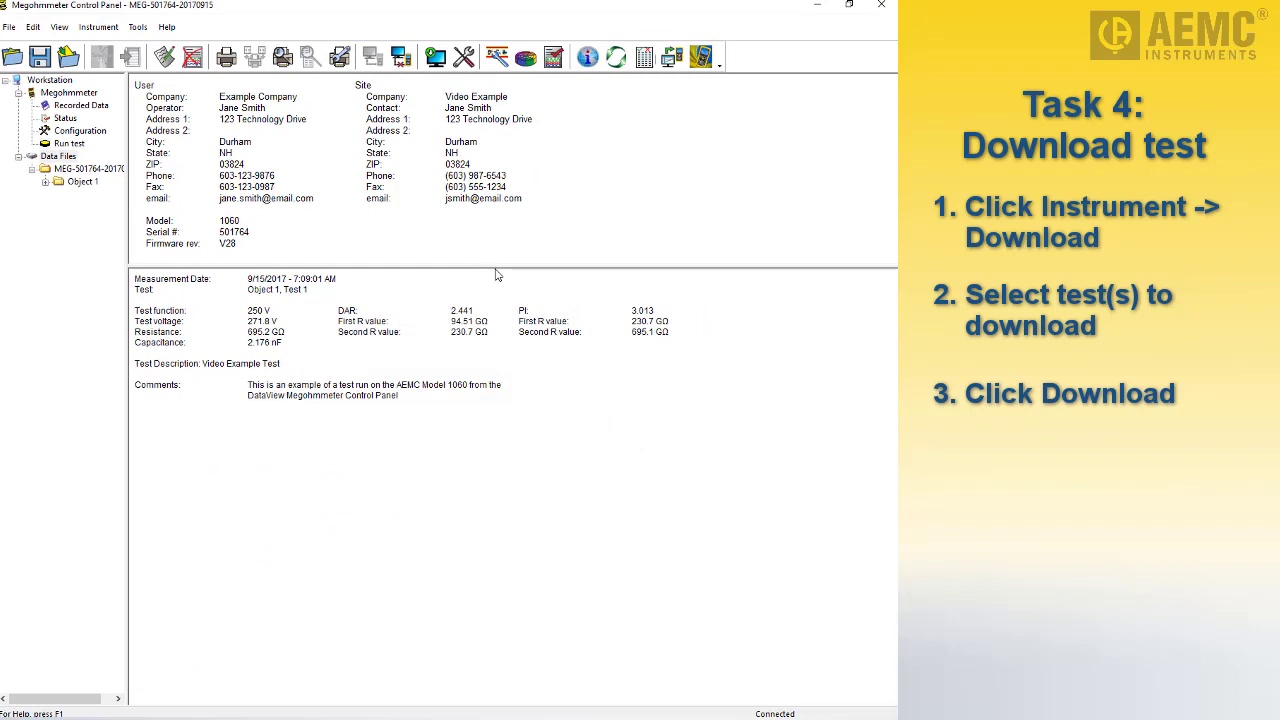
# - Show the downloaded Object 1, Test 1 results: 250 V, 97.76 GΩ, 2.210 nF
pyautogui.click(45, 183)
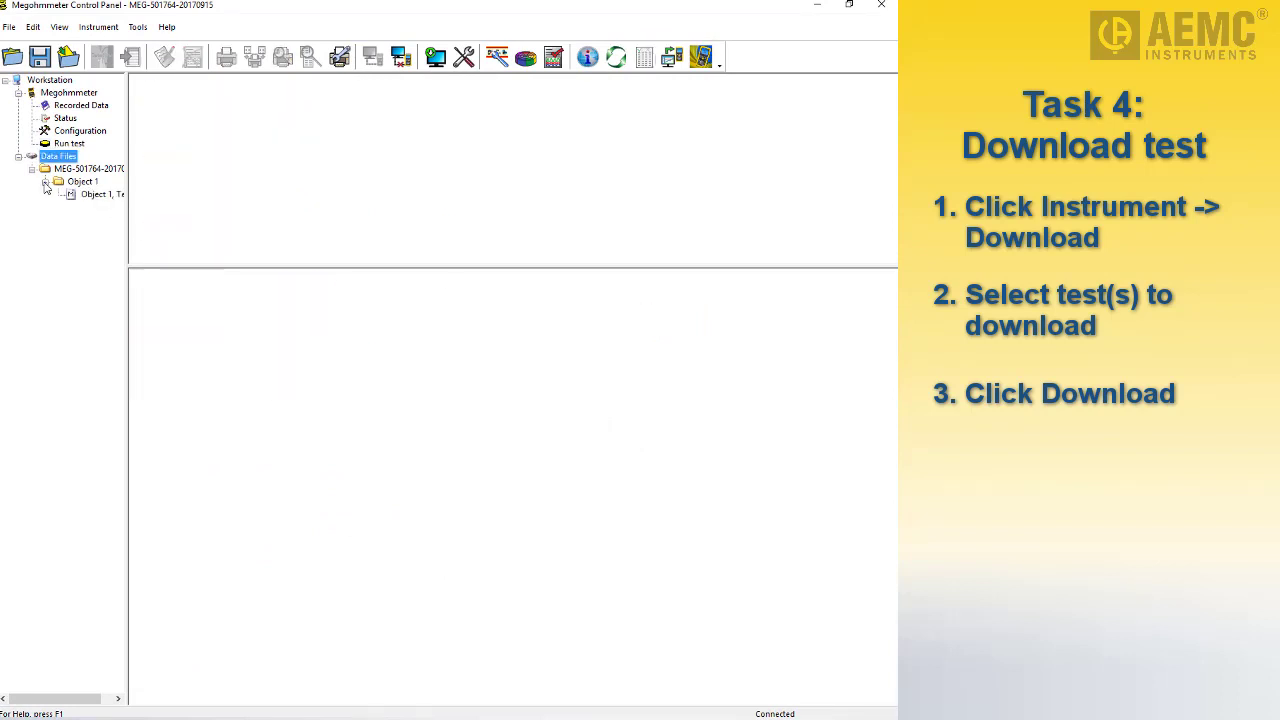
pyautogui.click(88, 194)
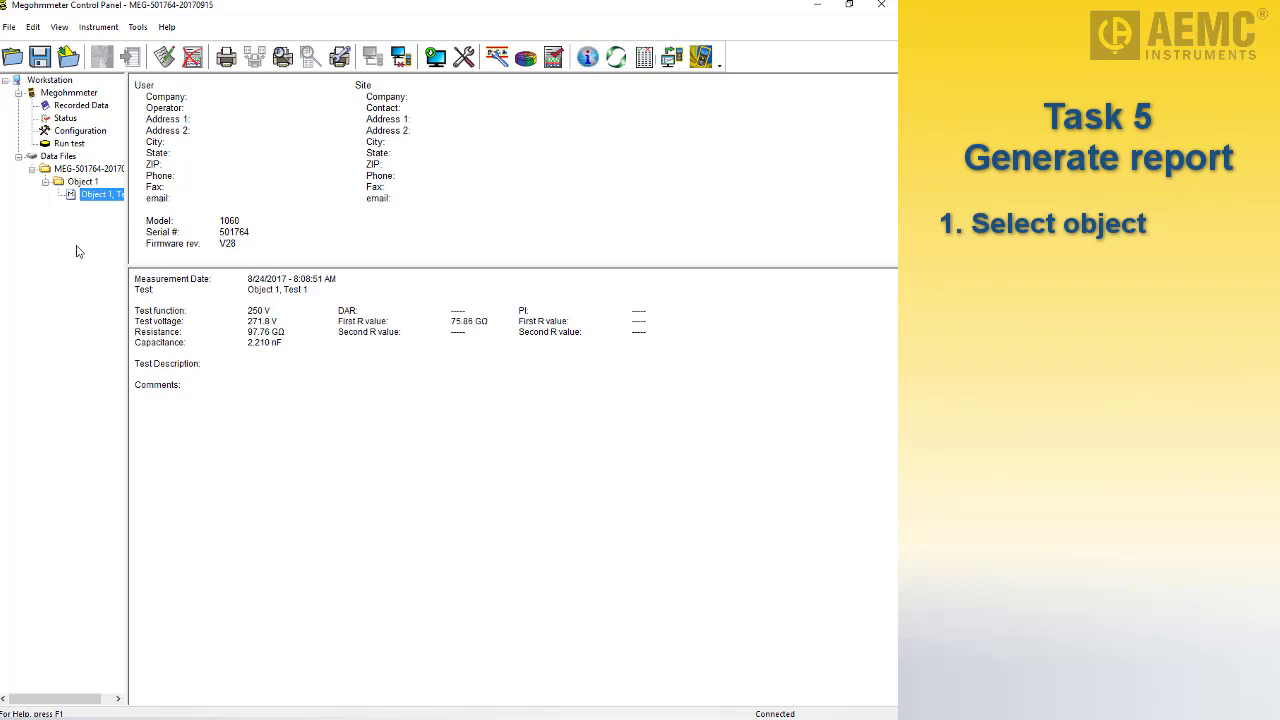
# - Tick Add To Report for Object 1, Test 1 (250 V, 97.76 GΩ)
pyautogui.click(72, 184)
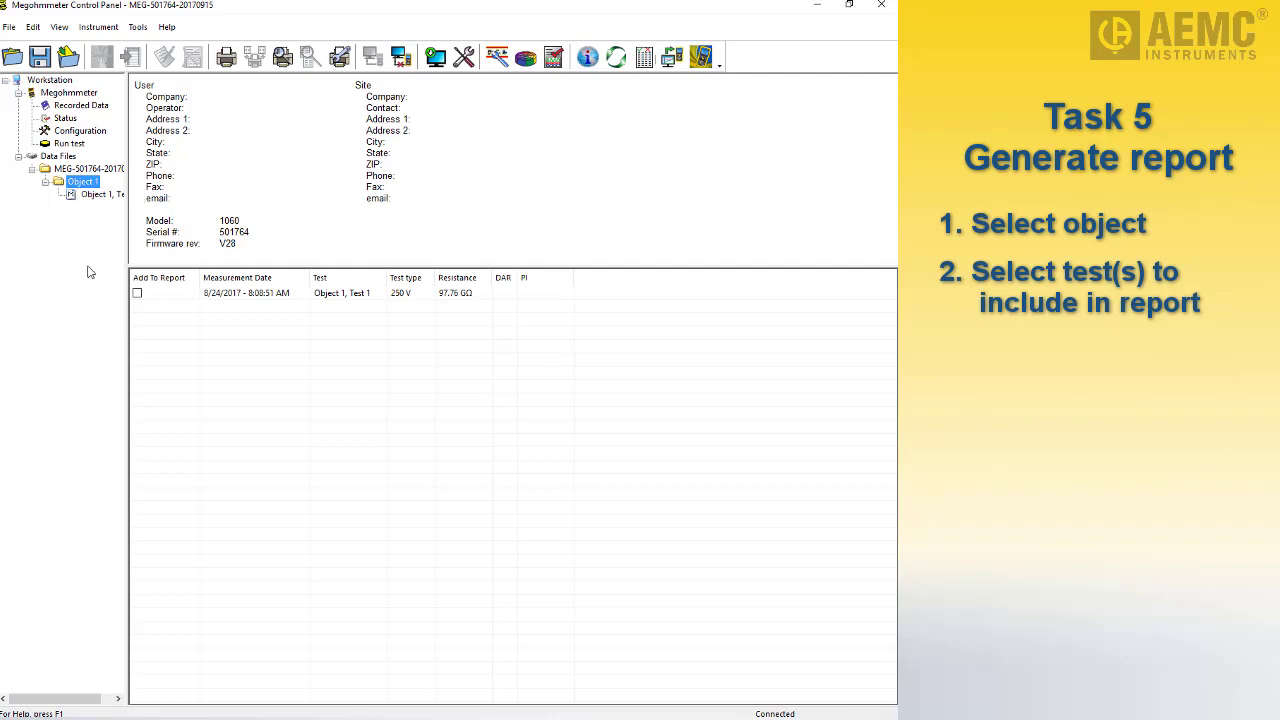
pyautogui.click(138, 294)
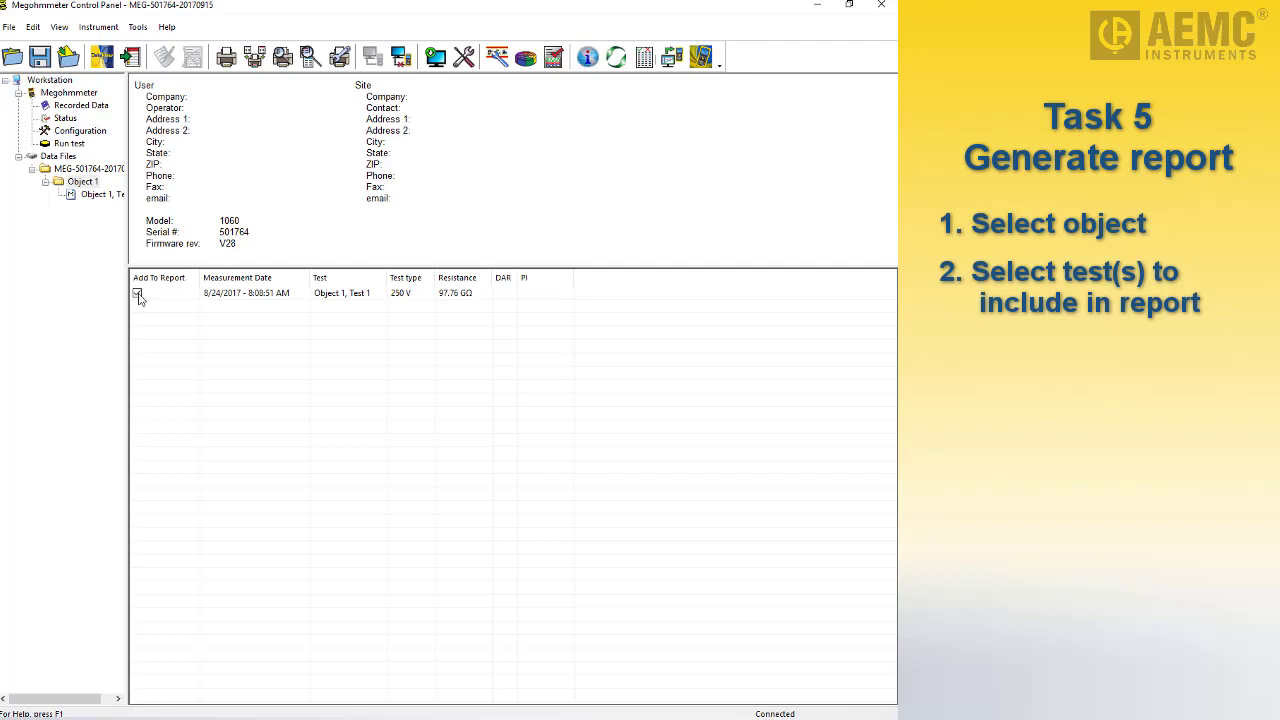
pyautogui.click(11, 29)
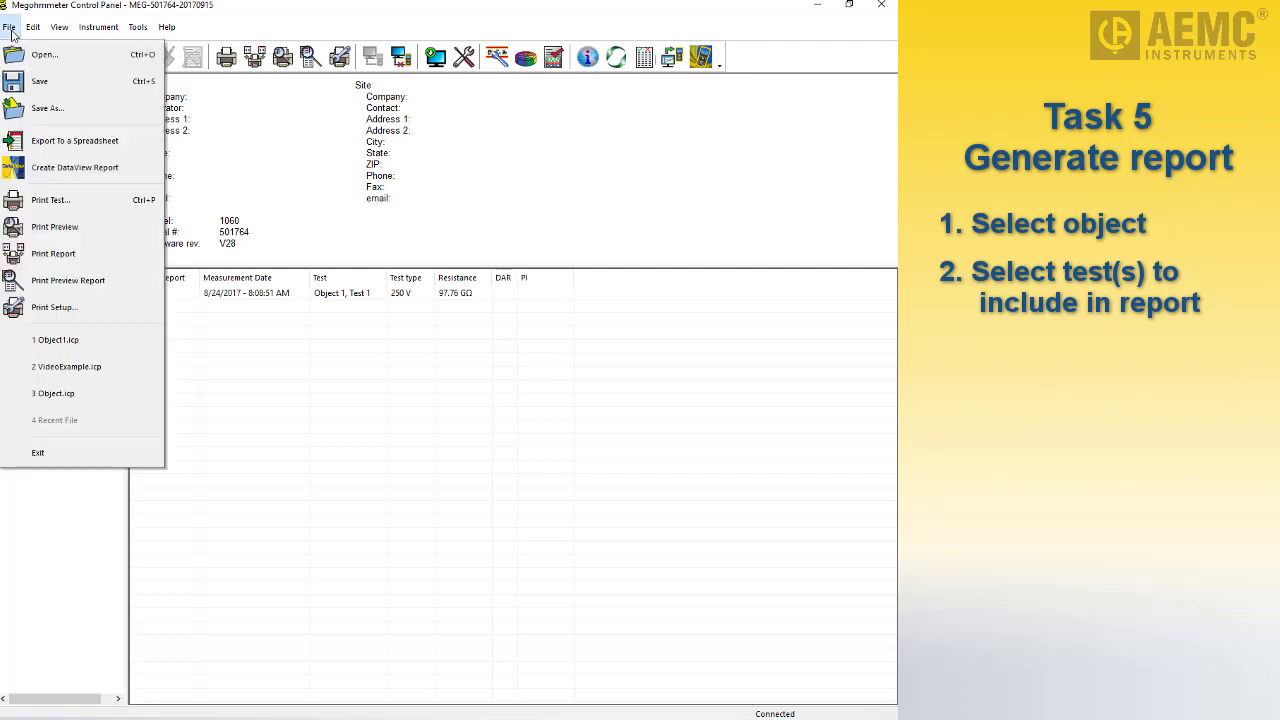
# - Begin a DataView report, saving its .dvb data file with 'Test' replacing the trailing 1
pyautogui.click(47, 169)
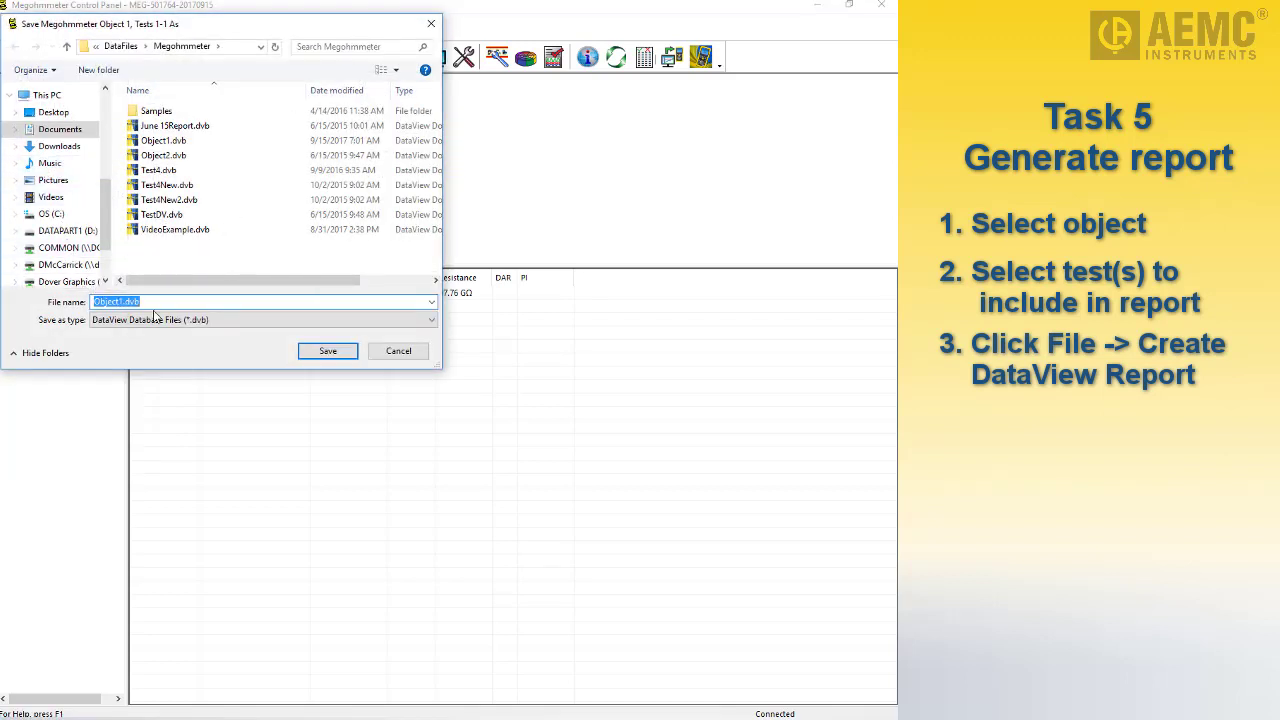
pyautogui.click(128, 305)
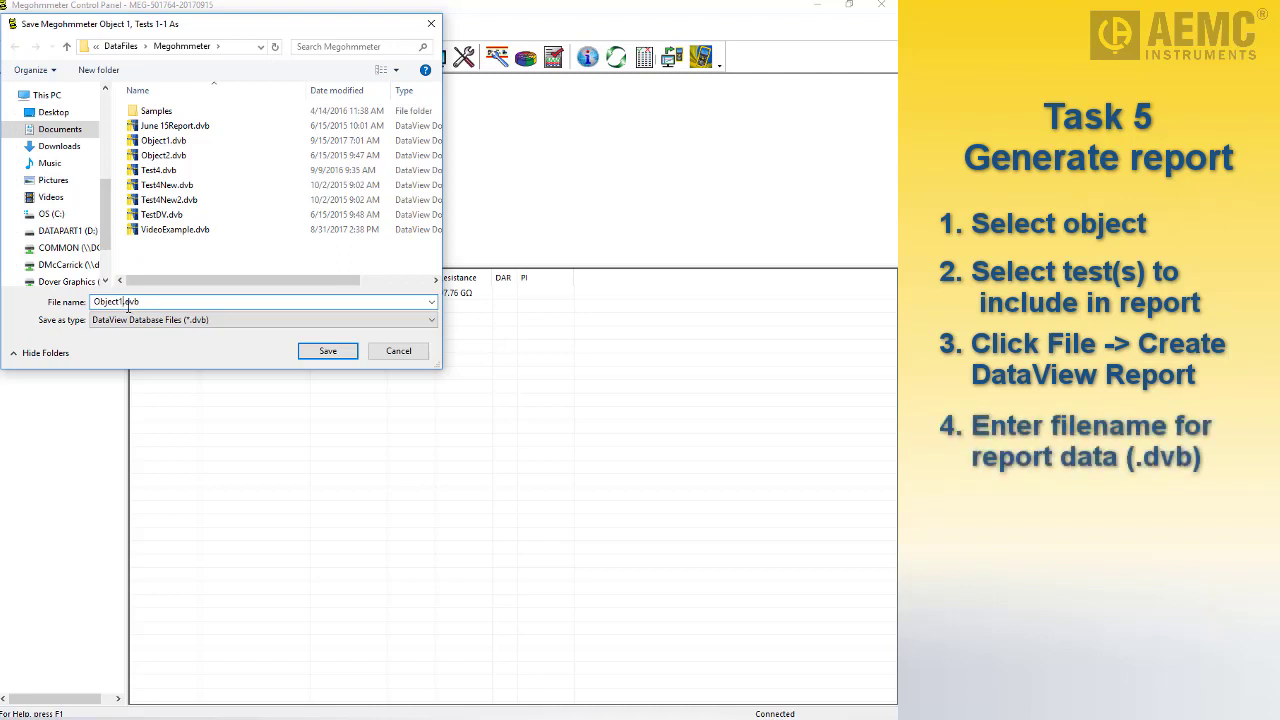
pyautogui.press('BackSpace')
pyautogui.write('Test')
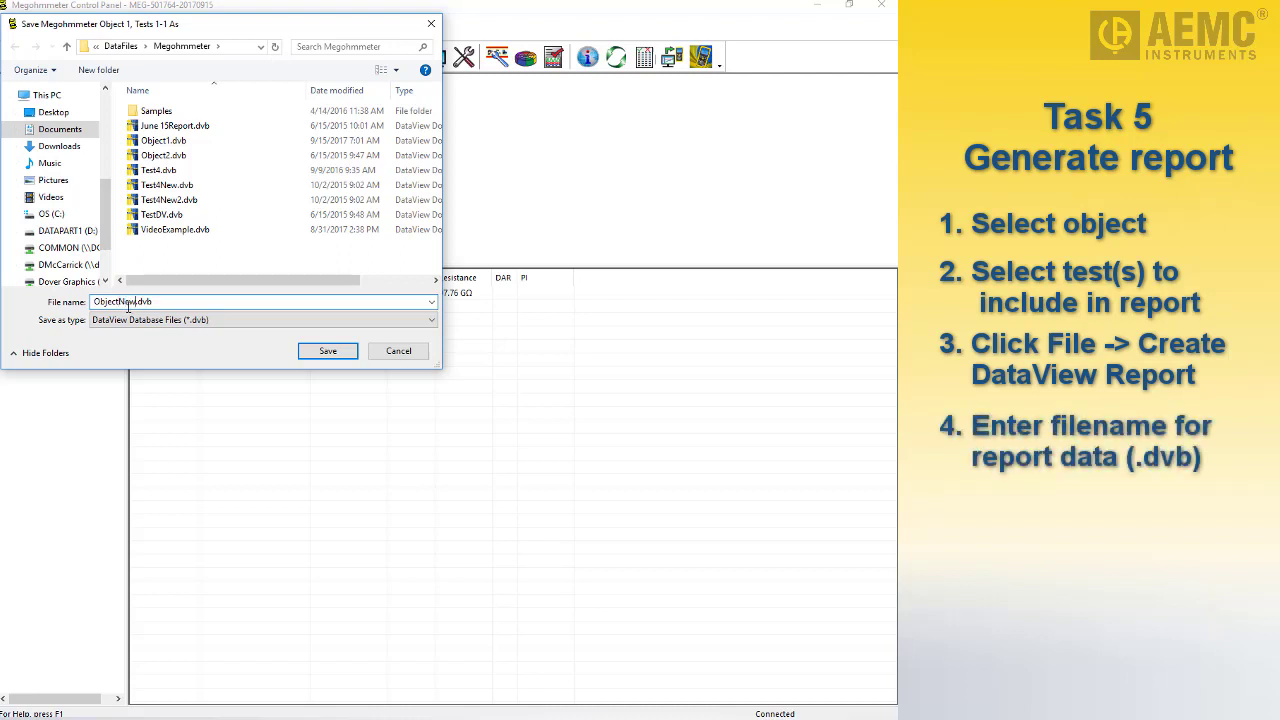
pyautogui.click(310, 352)
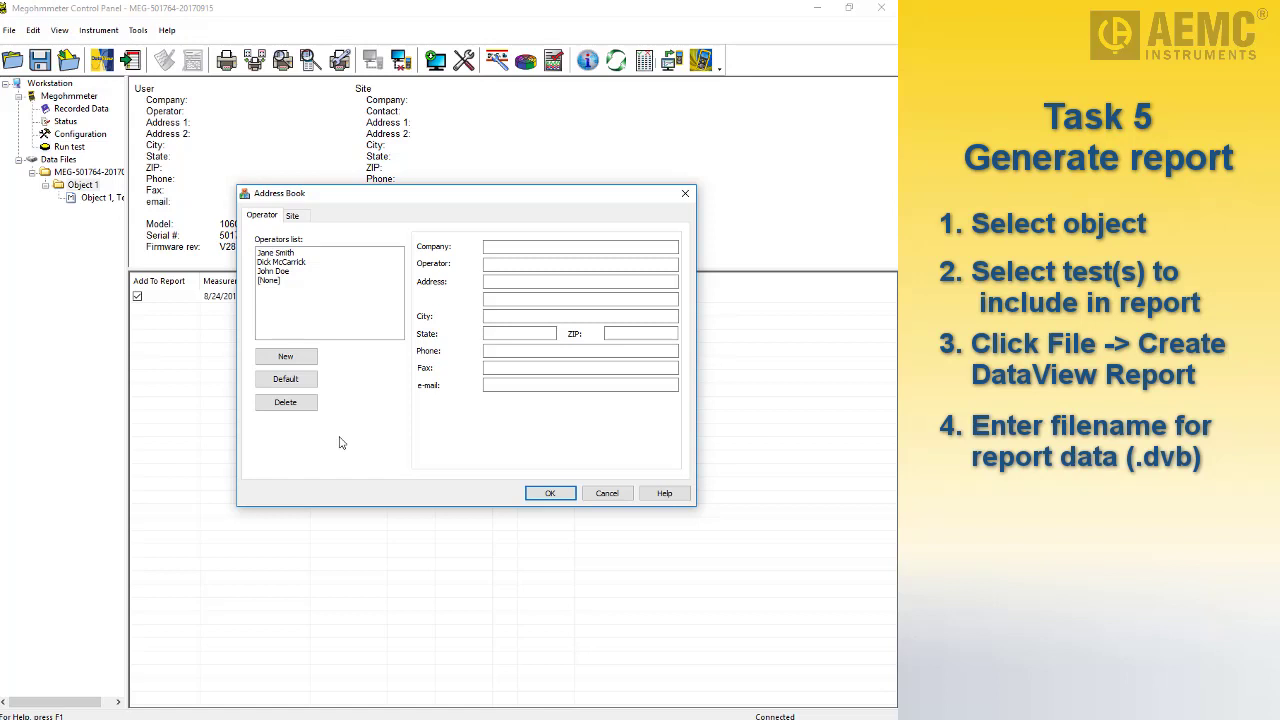
# - Fill in the saved operator and the Video Example site, then generate the report
pyautogui.click(275, 252)
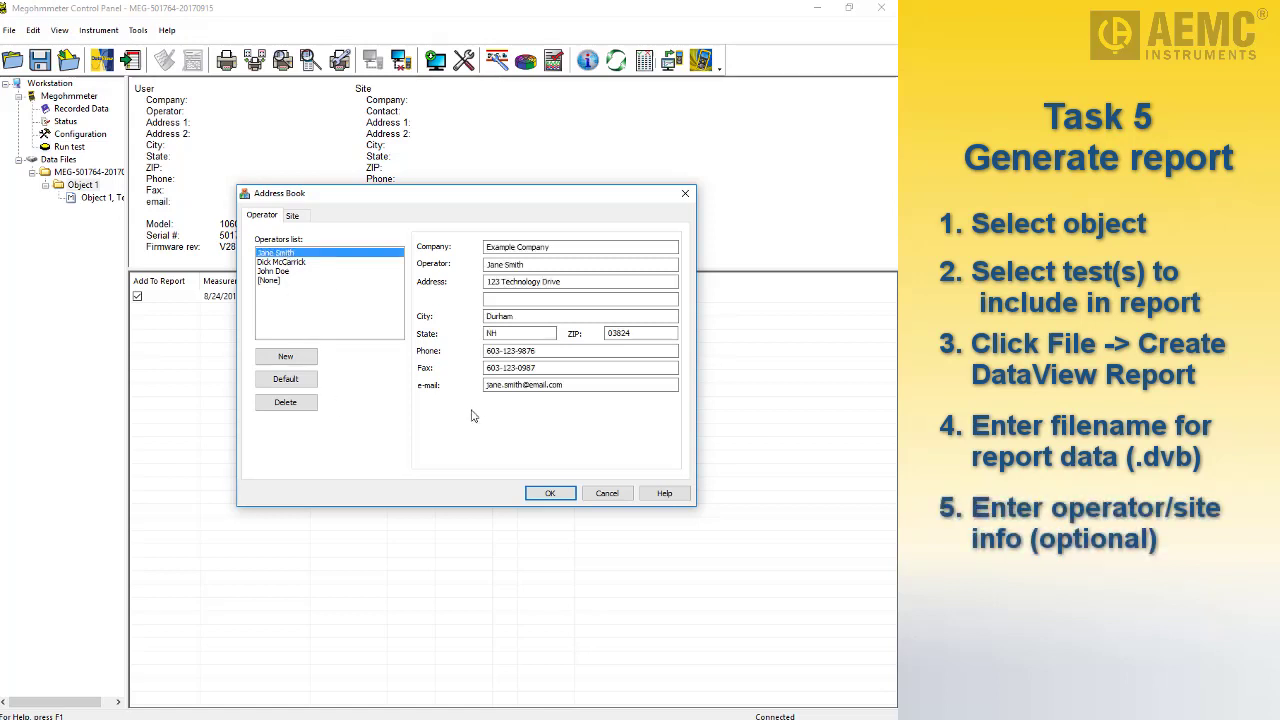
pyautogui.click(293, 217)
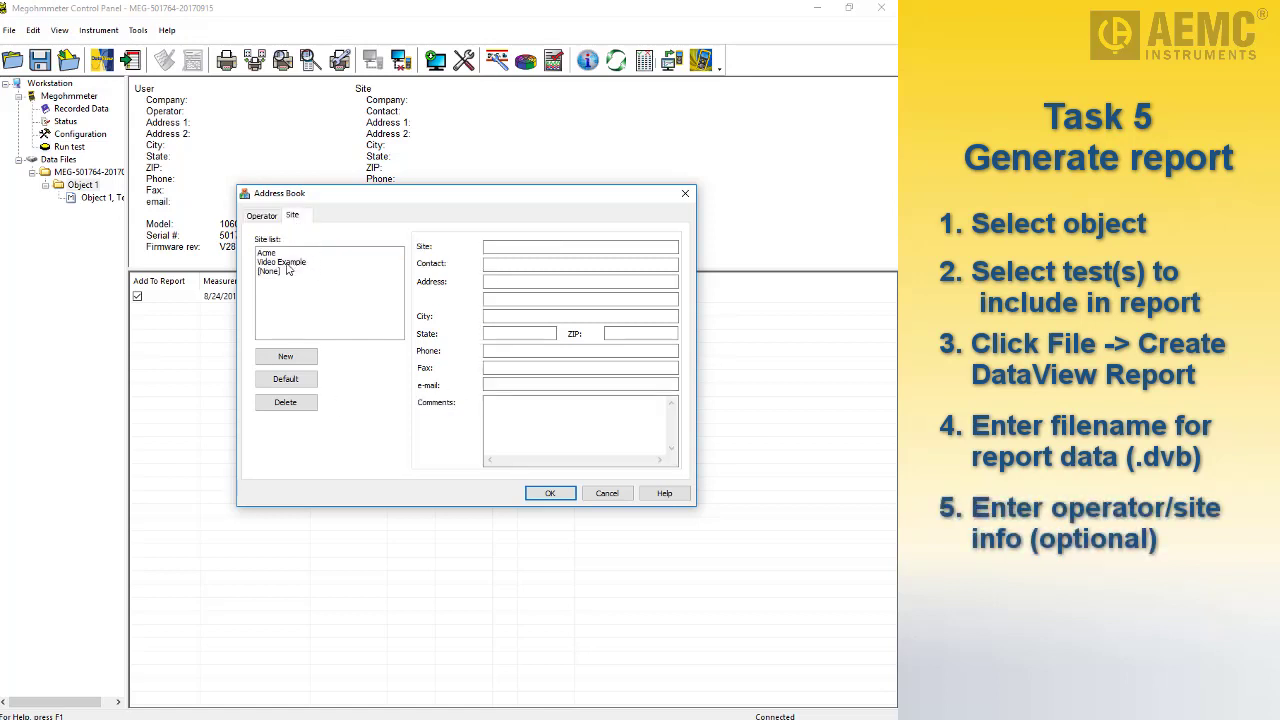
pyautogui.click(285, 262)
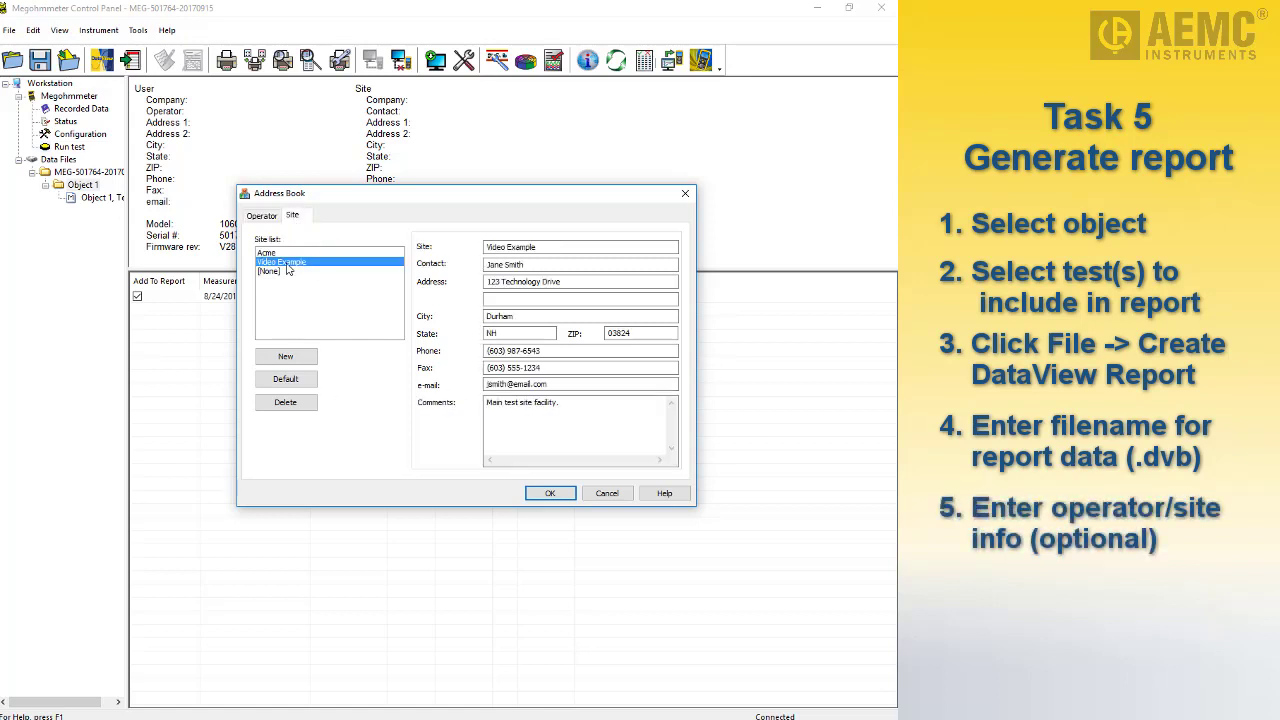
pyautogui.click(548, 494)
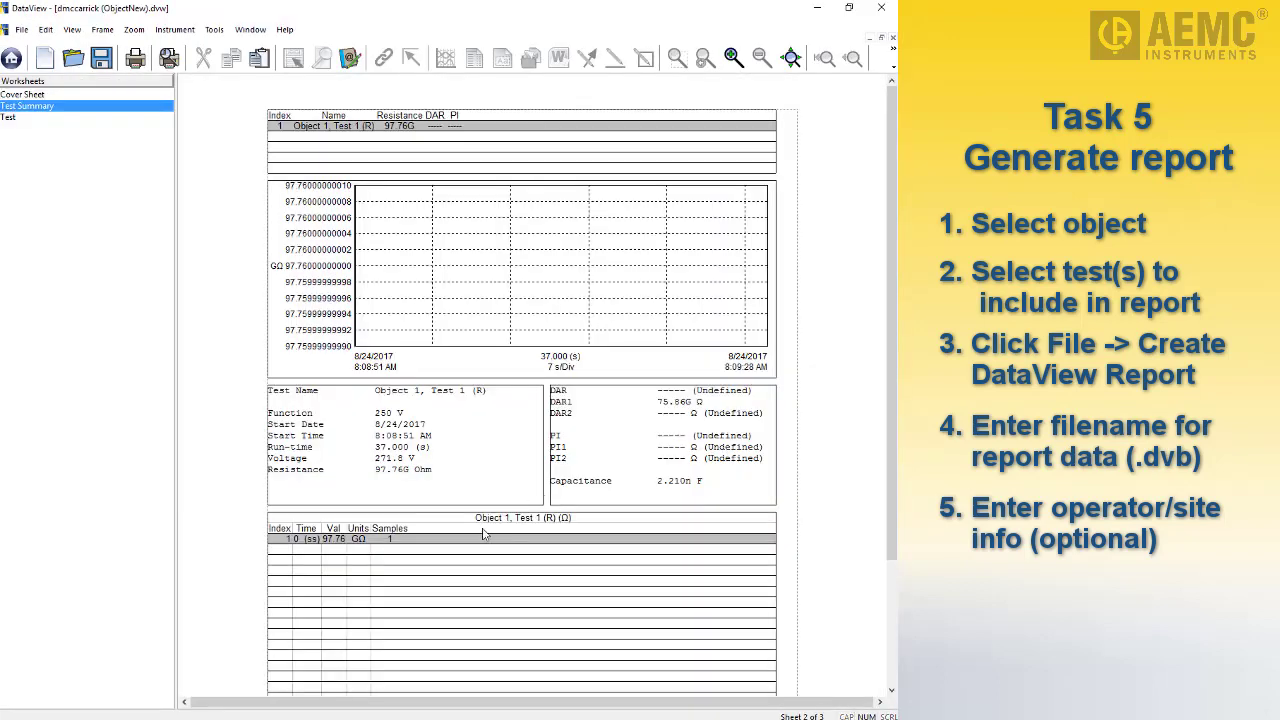
pyautogui.click(42, 96)
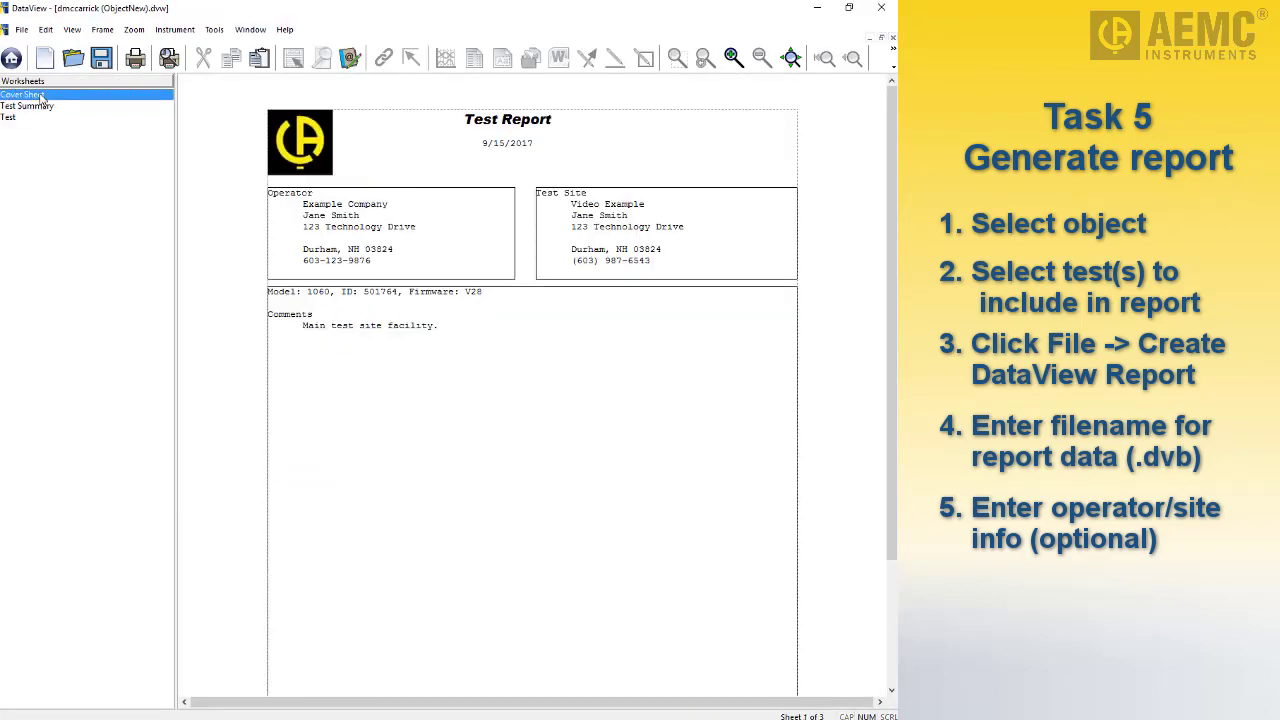
pyautogui.click(9, 120)
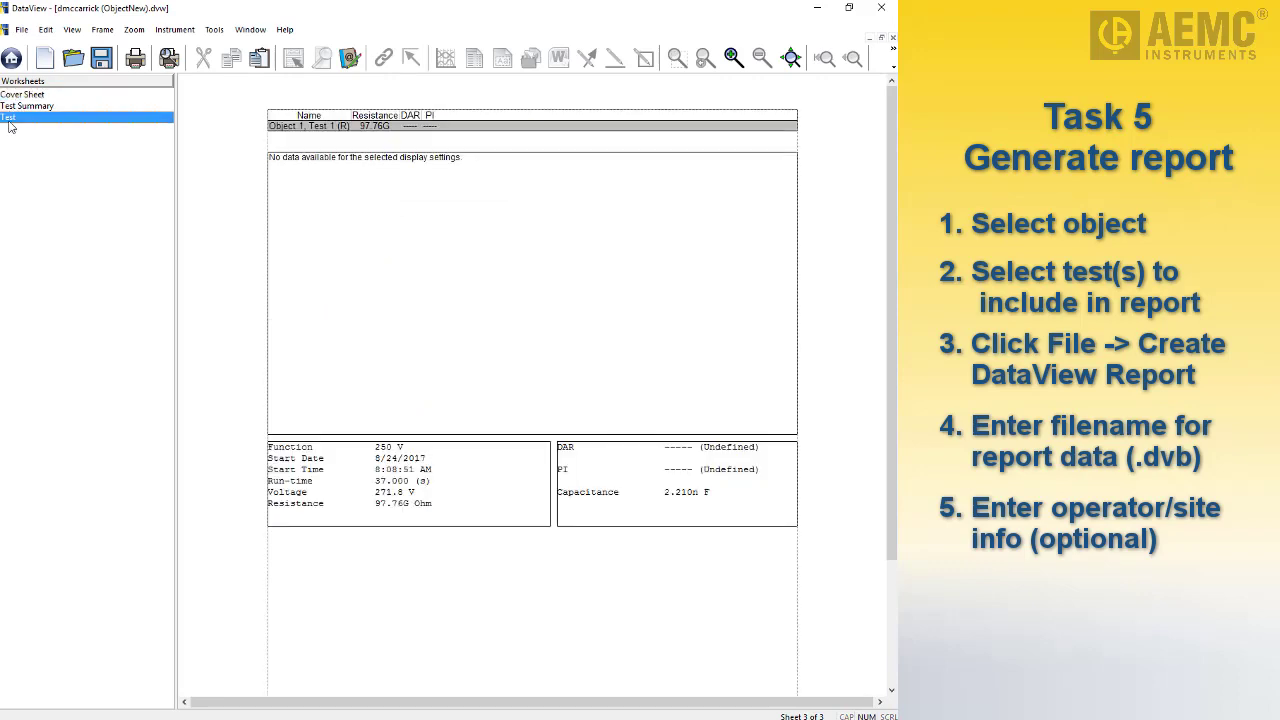
pyautogui.click(21, 108)
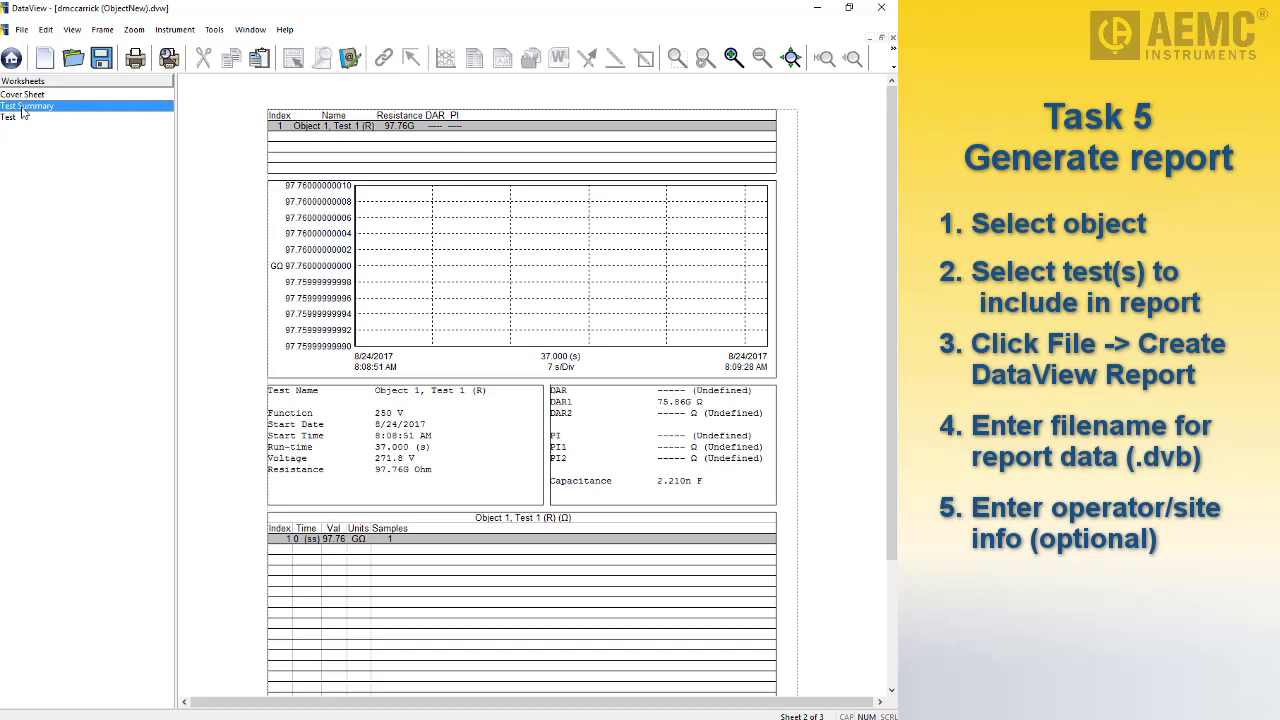
# - Save the report as a .dvw file in Reports\Megohmmeter under its suggested name
pyautogui.click(21, 32)
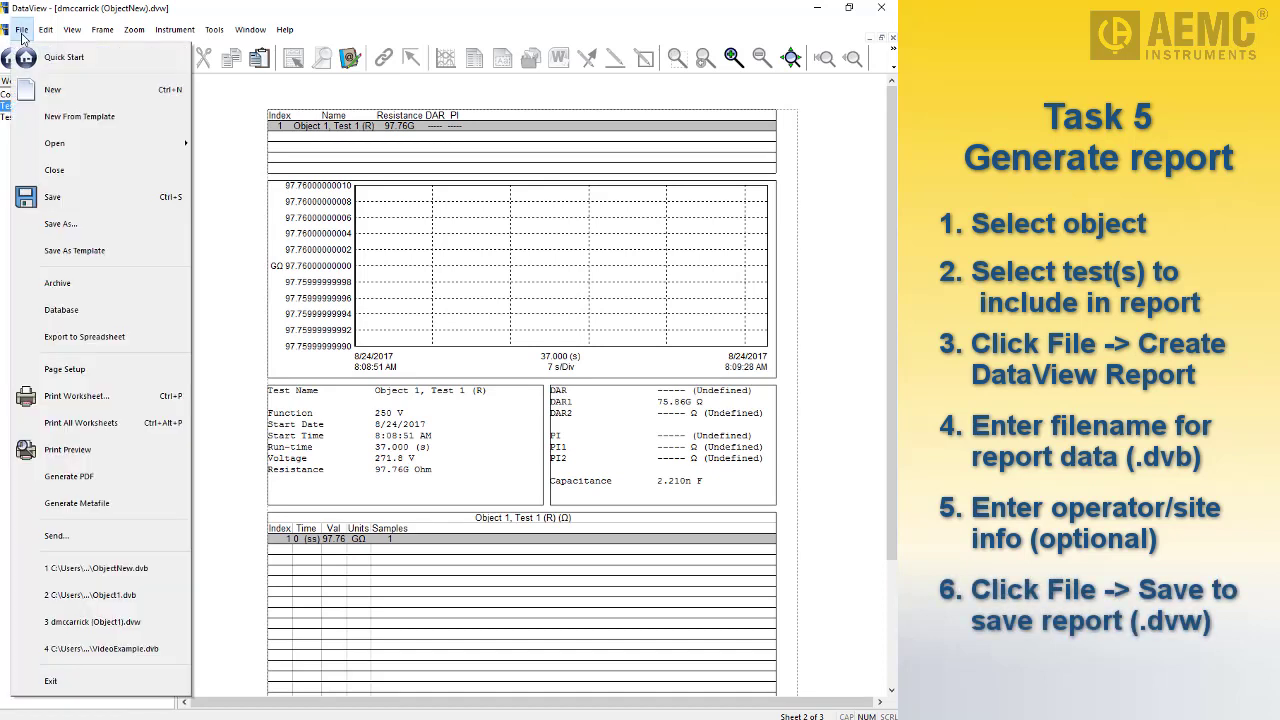
pyautogui.click(52, 197)
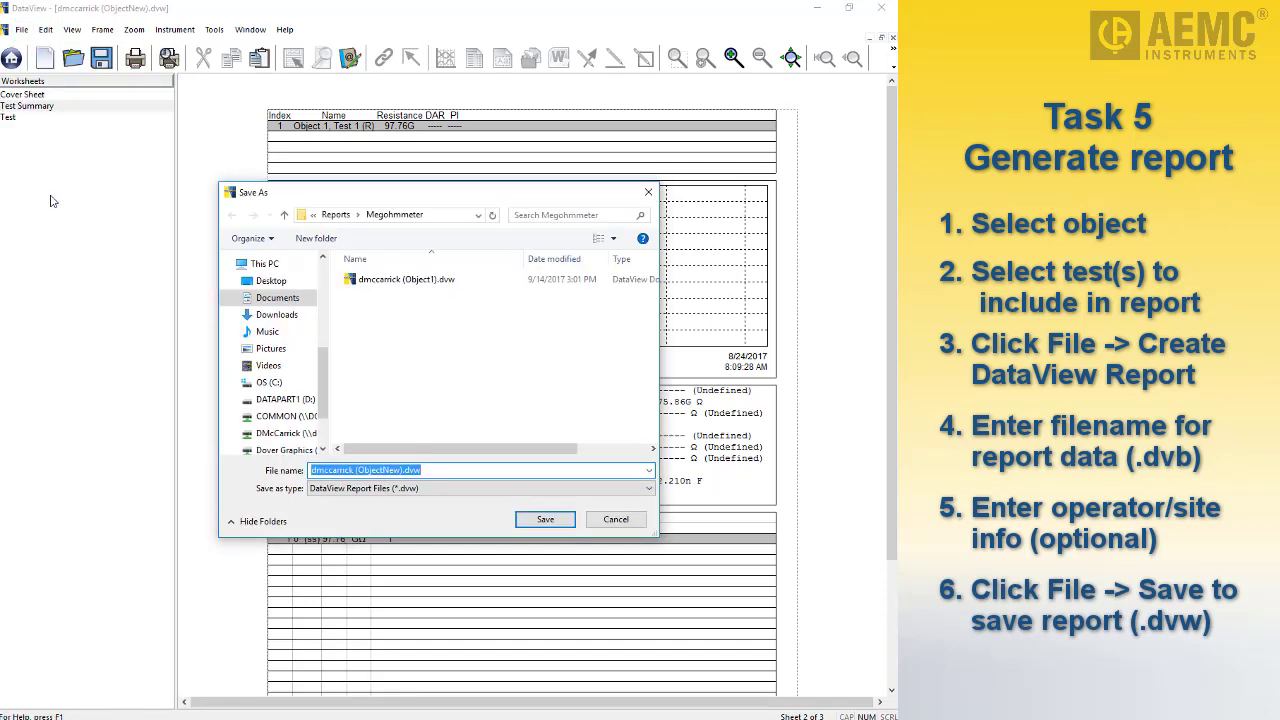
pyautogui.click(545, 520)
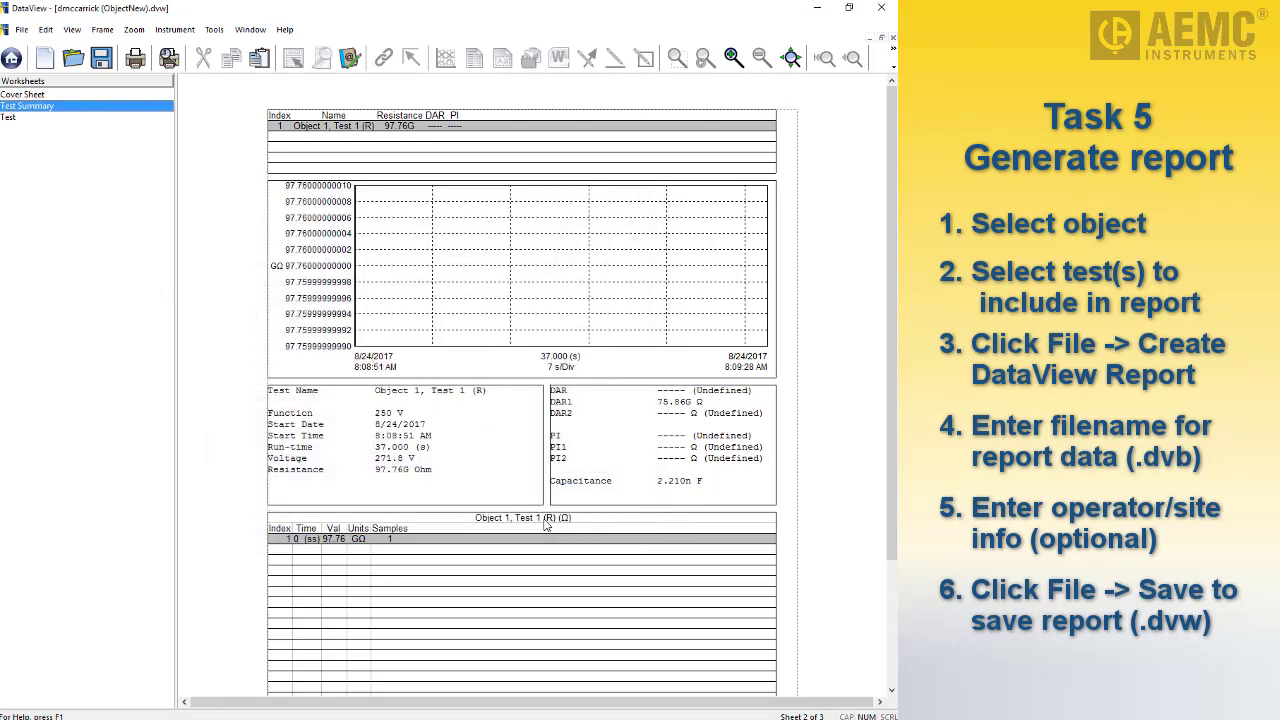